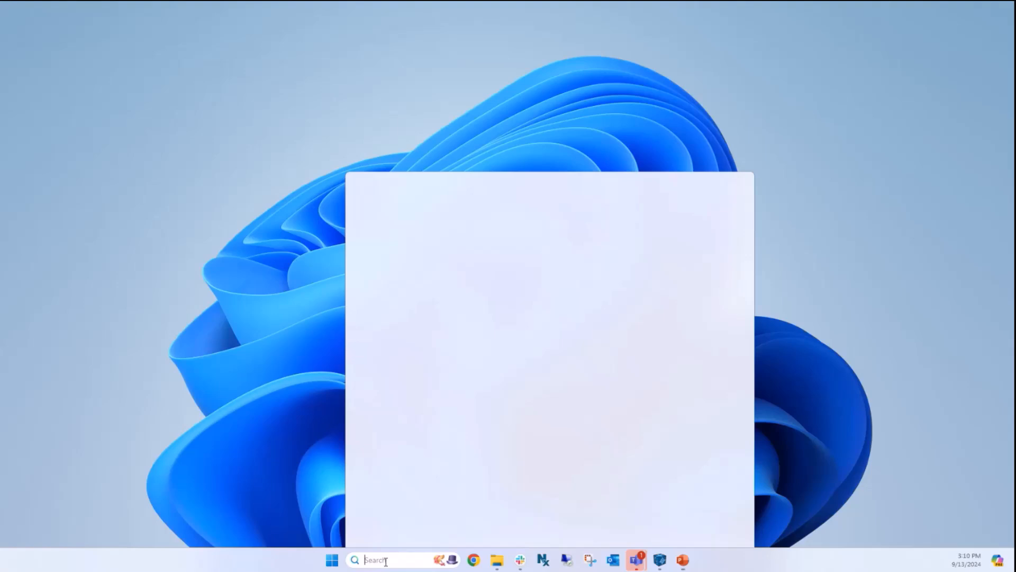
- Launch Microsoft Edge from Windows search and load the rescale.com homepage
key("BackSpace")
key("BackSpace")
type("ed")
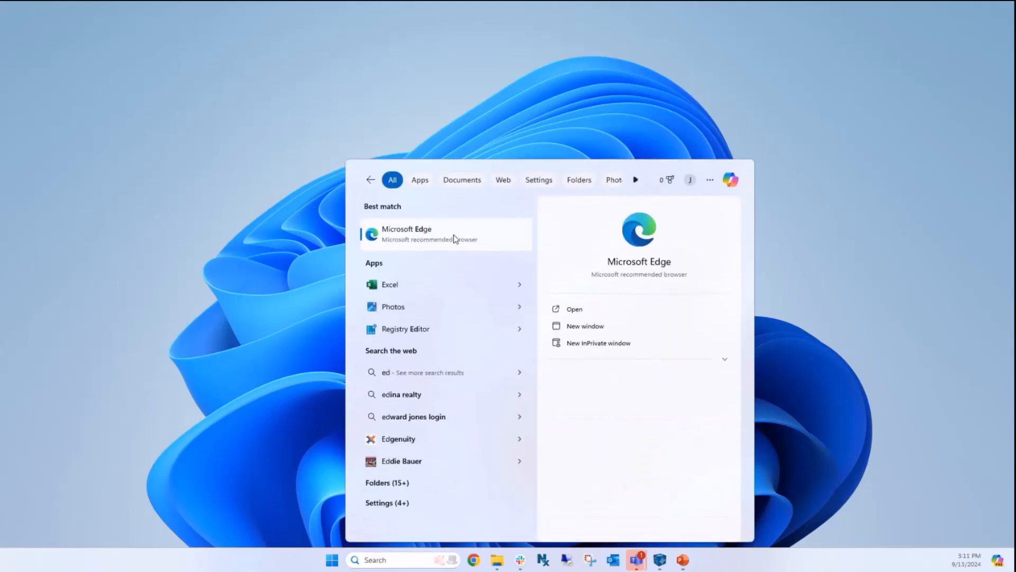
left_click(453, 234)
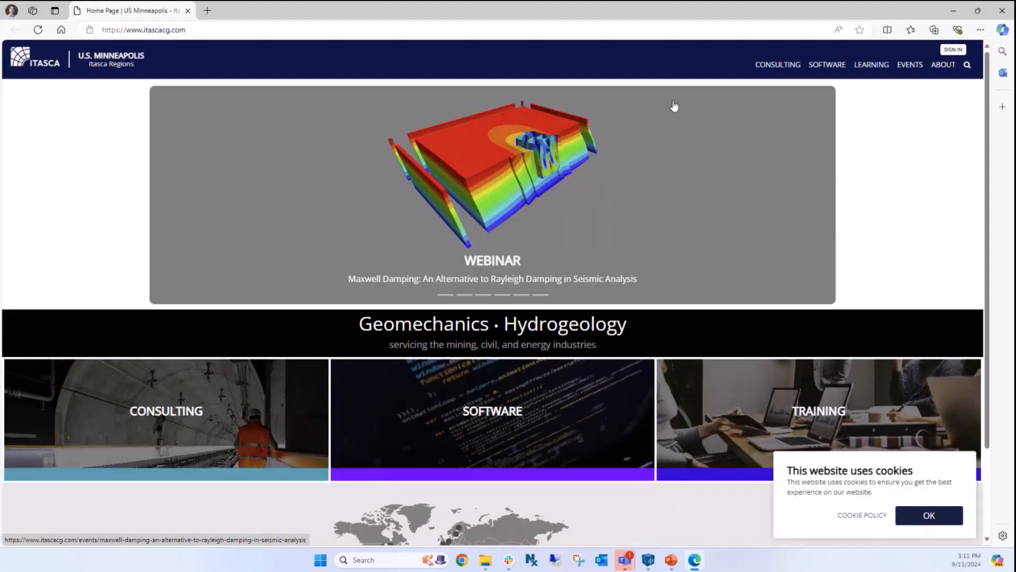
left_click(217, 30)
type("rescale.")
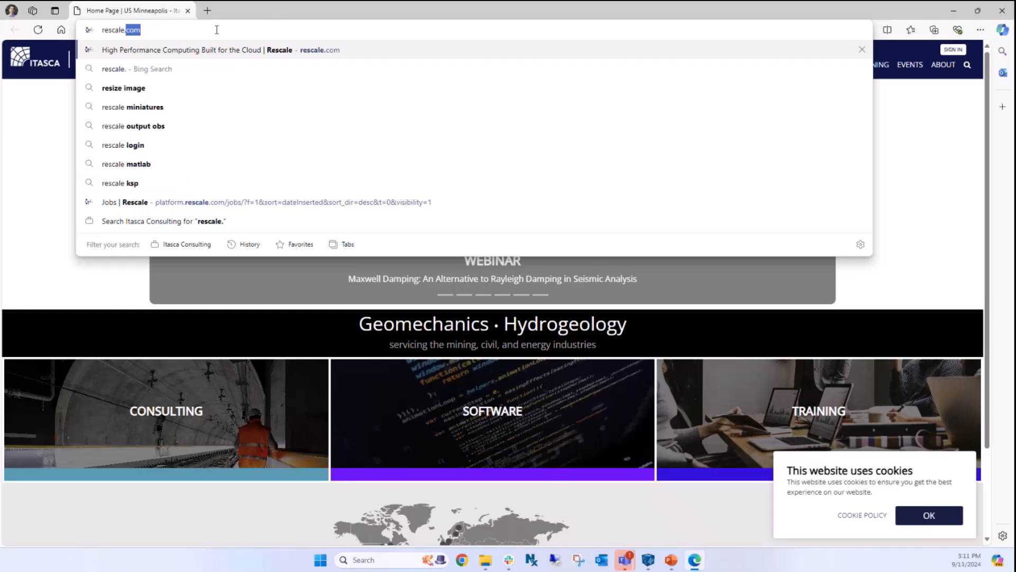
type("com")
key("Return")
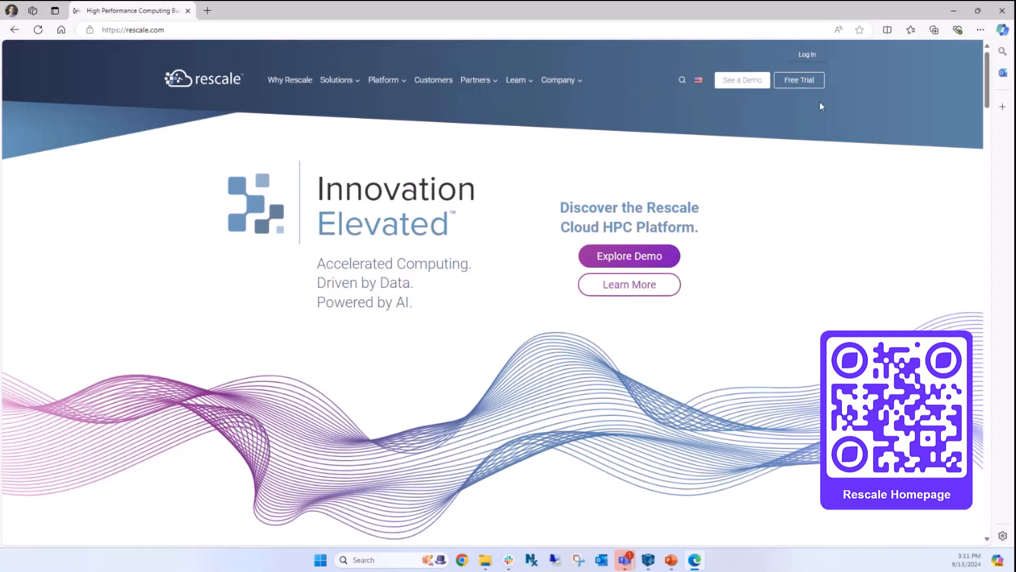
- Go to the Rescale Log In page and sign in to reach the Jobs list
left_click(807, 55)
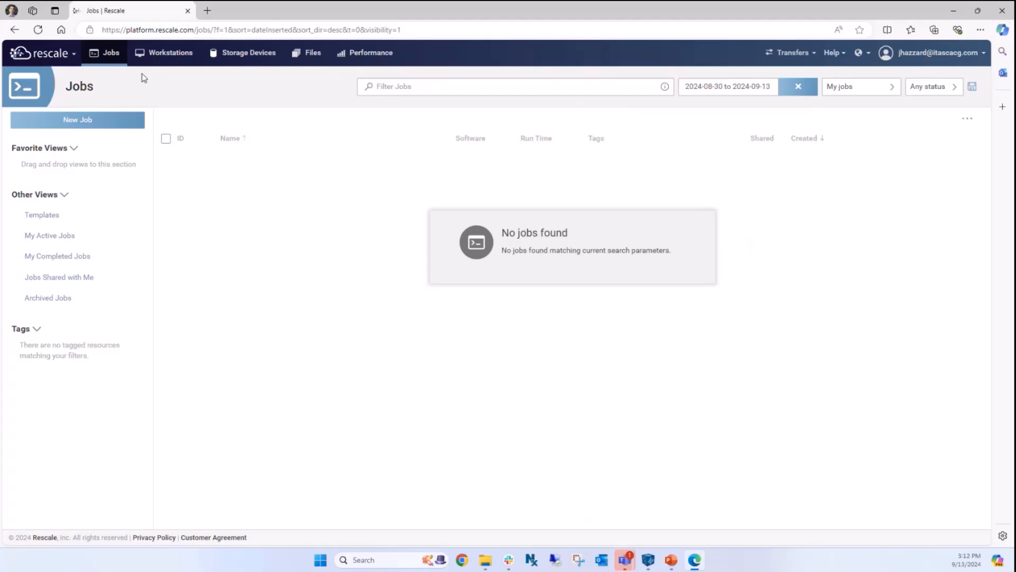
- Refresh the Jobs list and bring up the Create New Job panel
left_click(110, 60)
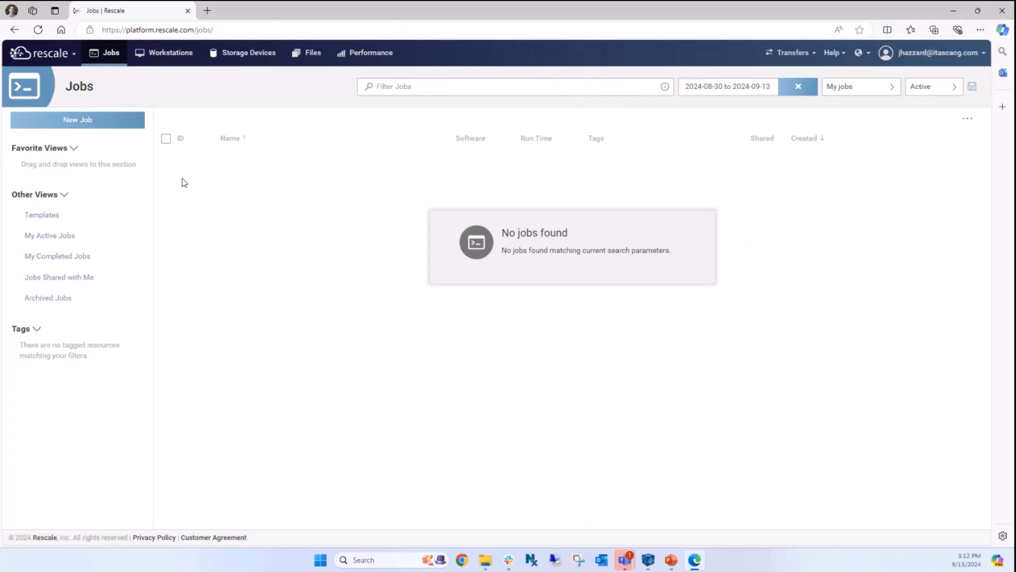
left_click(82, 120)
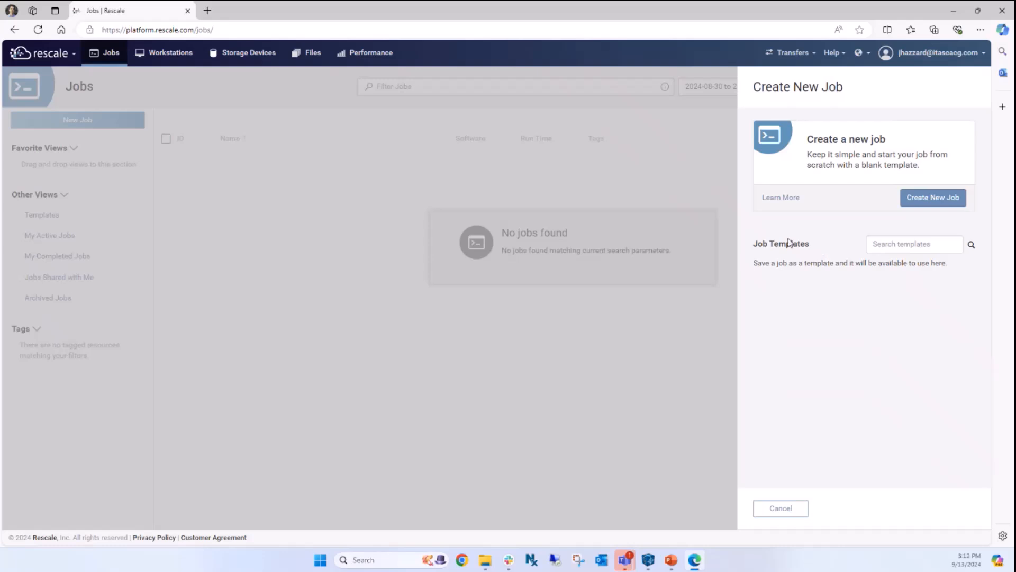
- Create a blank job and name it 'Testing' in place of 'Untitled Job'
left_click(926, 203)
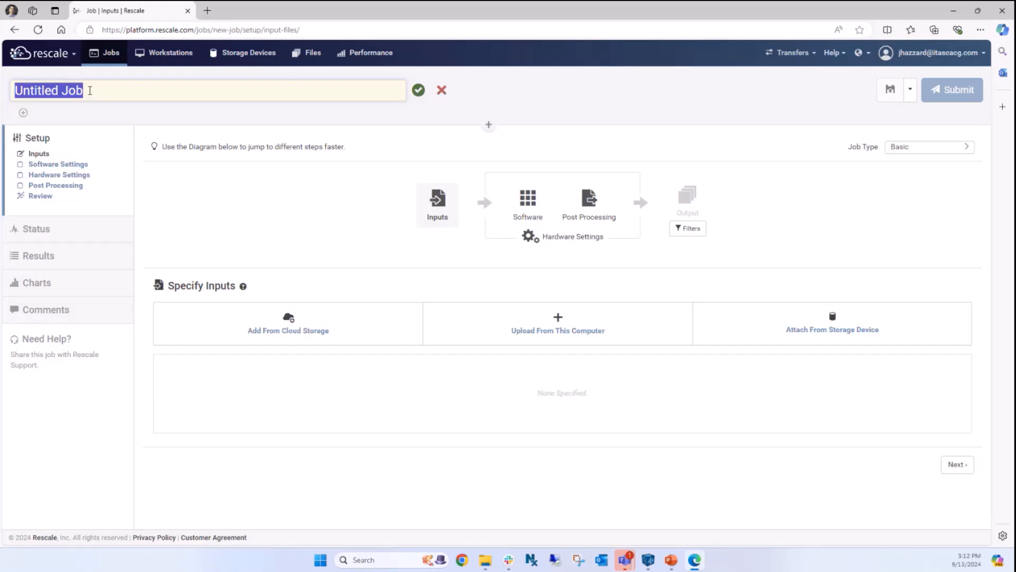
type("Testing")
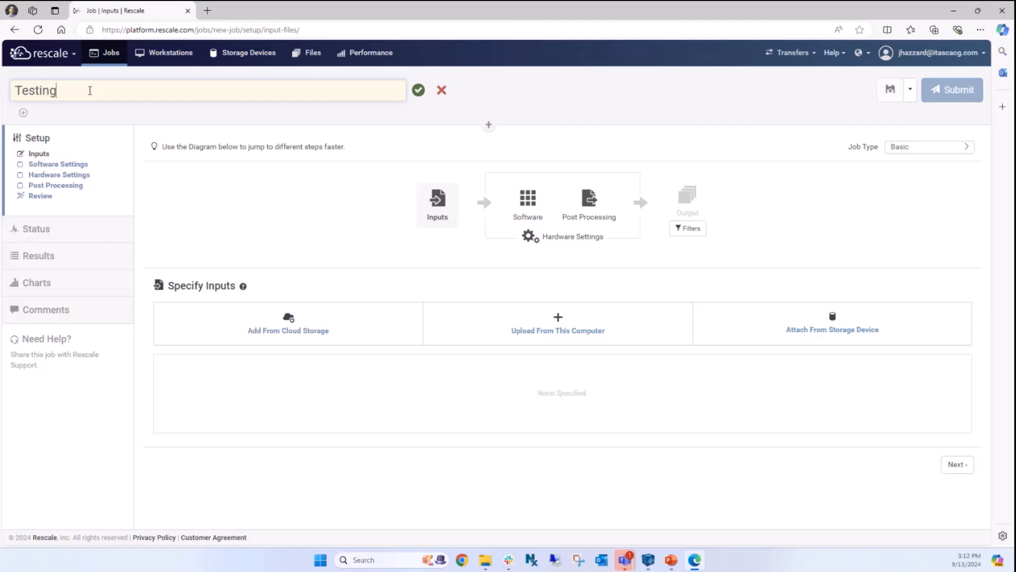
left_click(418, 91)
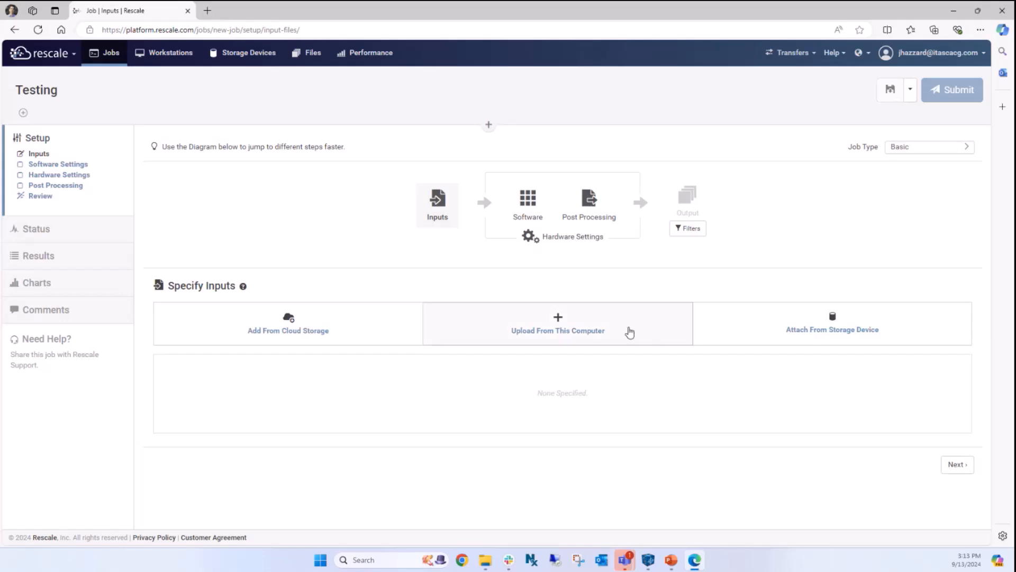
- Switch to FLAC3D and read through simple_test.dat in the mpi.prj project
mouse_move(648, 566)
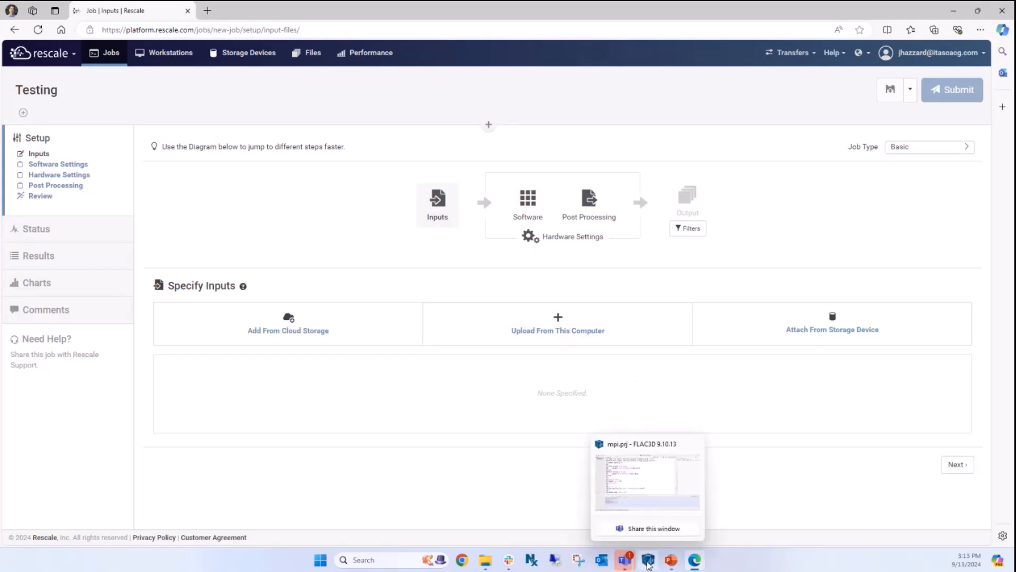
left_click(648, 565)
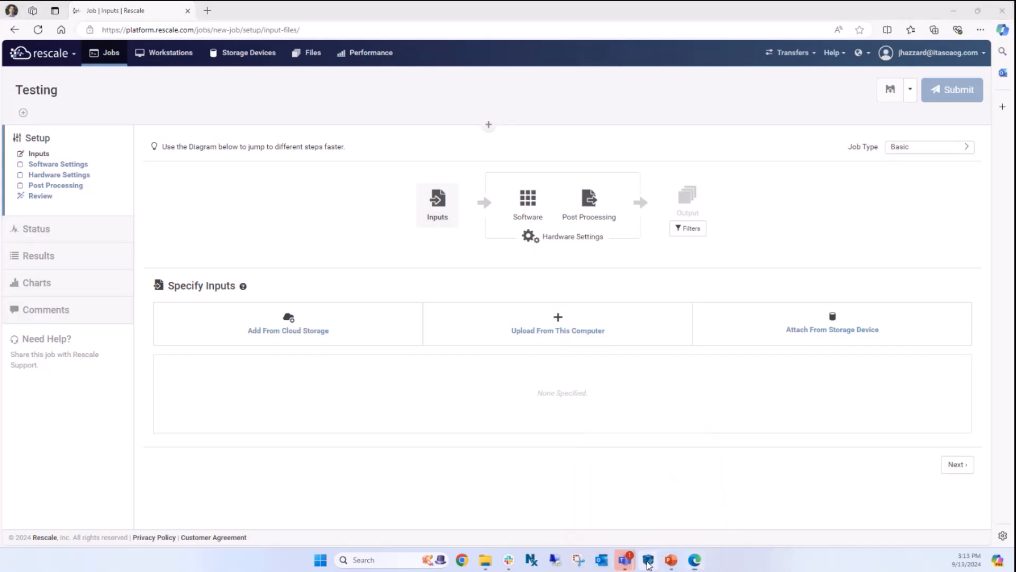
scroll(450, 144, "up", 4)
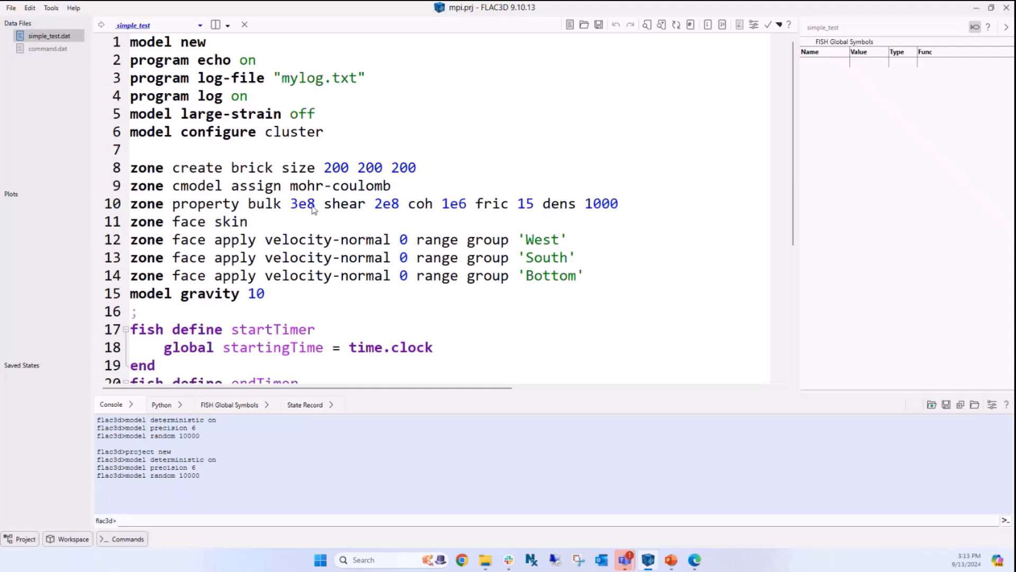
scroll(289, 215, "down", 1)
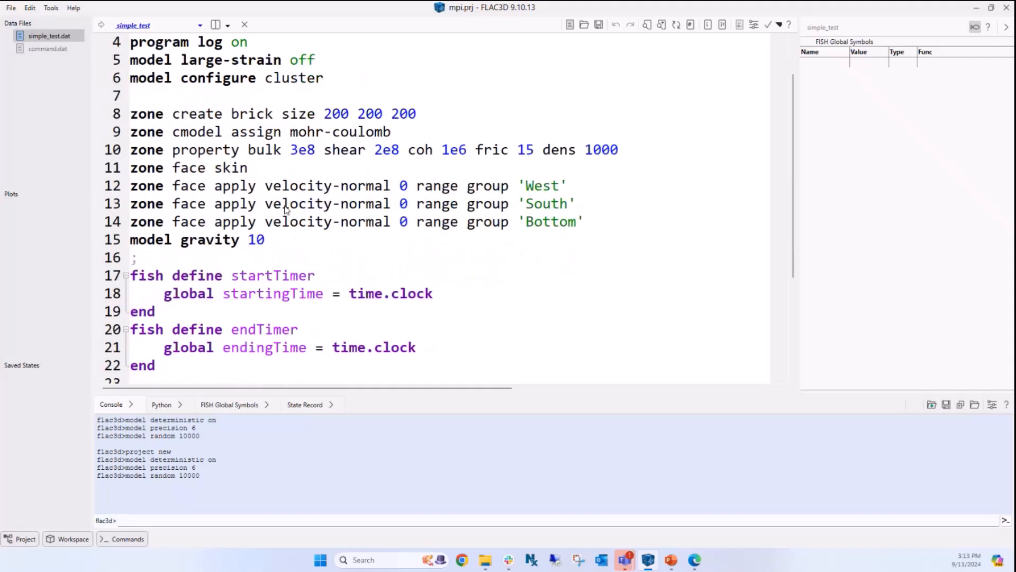
scroll(215, 237, "down", 2)
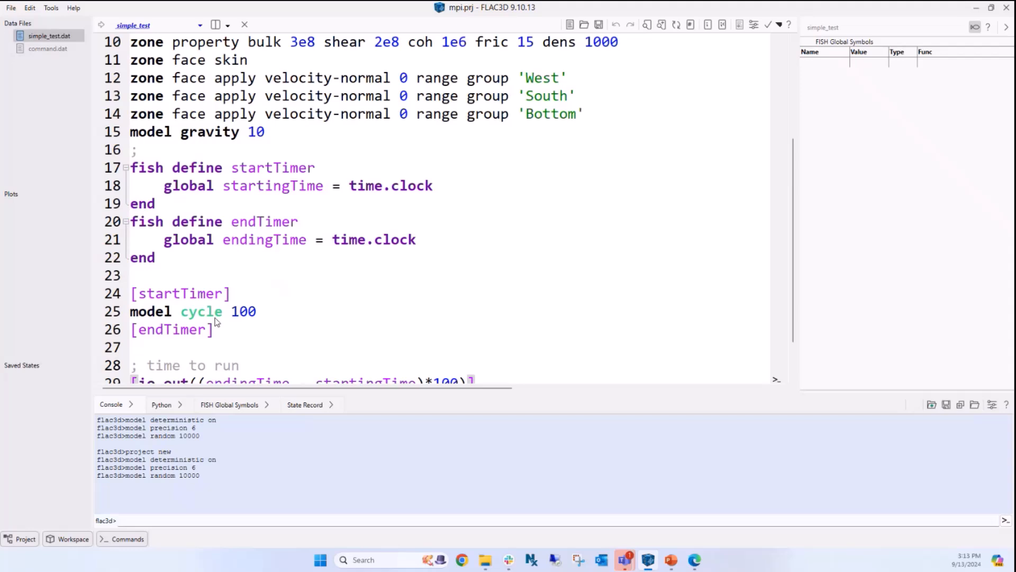
scroll(249, 256, "down", 1)
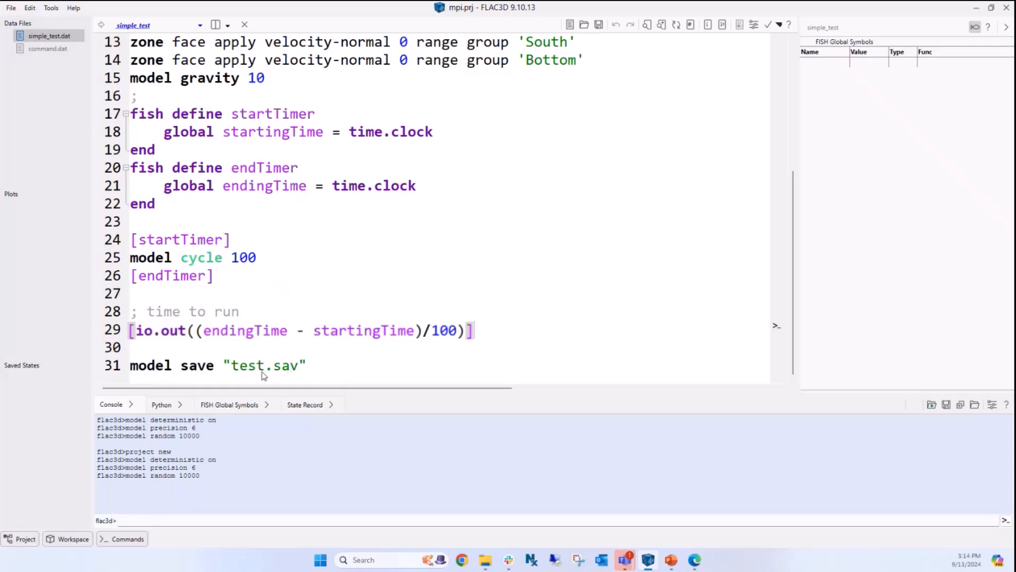
scroll(310, 274, "up", 4)
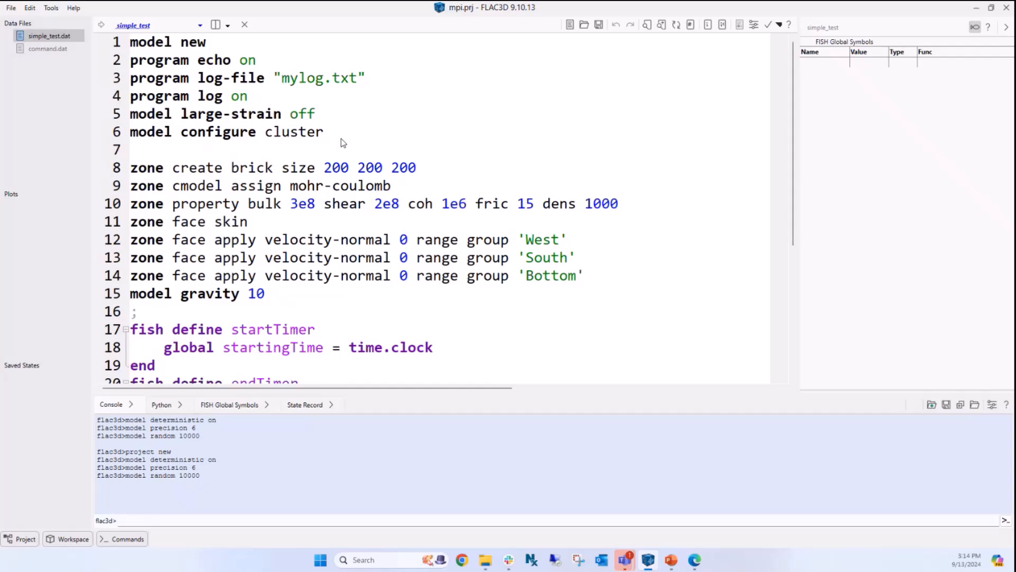
- Scroll simple_test.dat to review its program log-file 'mylog.txt' lines
scroll(343, 146, "down", 1)
scroll(343, 148, "up", 1)
scroll(343, 149, "down", 4)
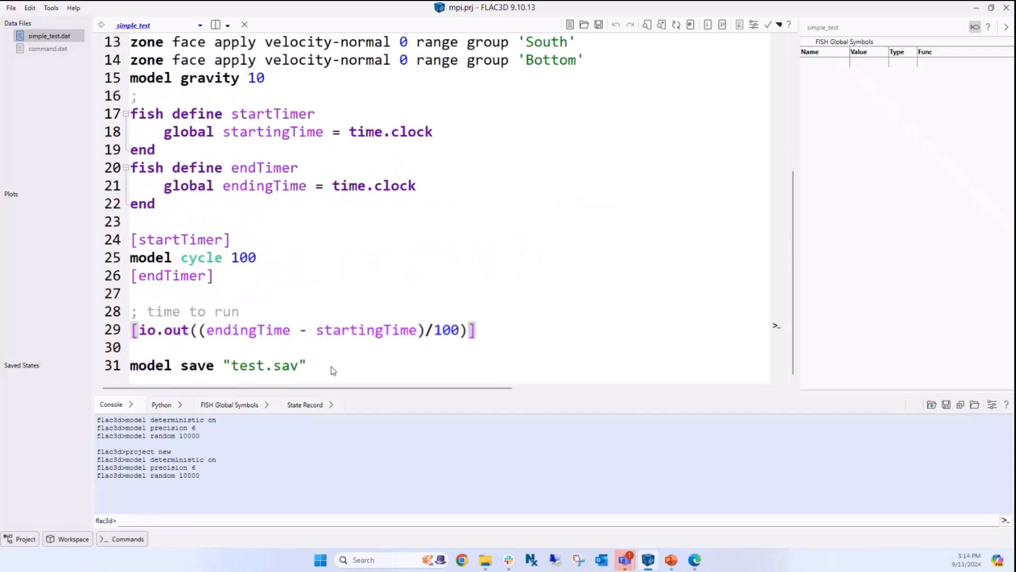
scroll(303, 169, "up", 4)
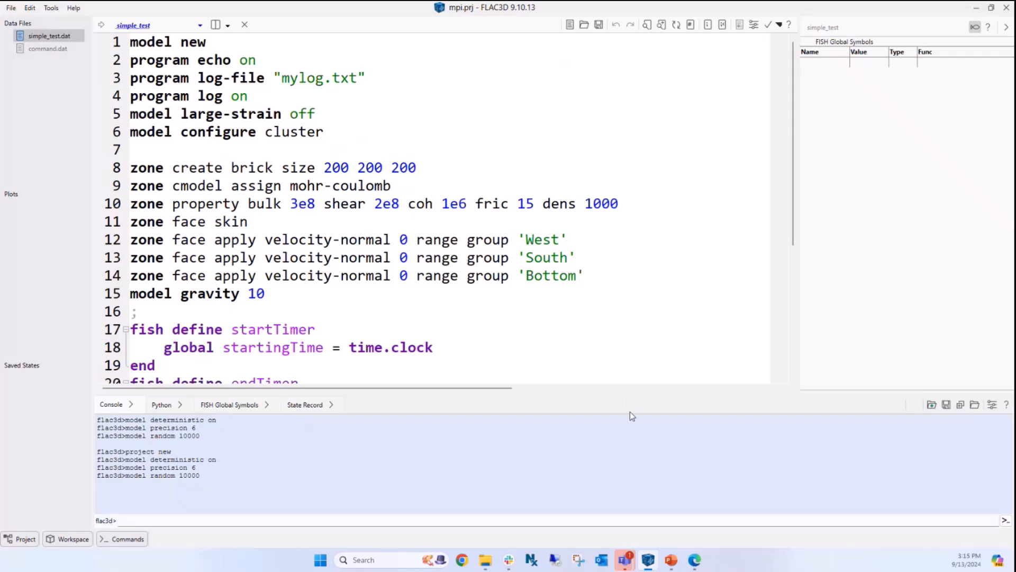
- Upload simple_test.dat from this computer as the Testing job's input file
mouse_move(694, 560)
left_click(682, 485)
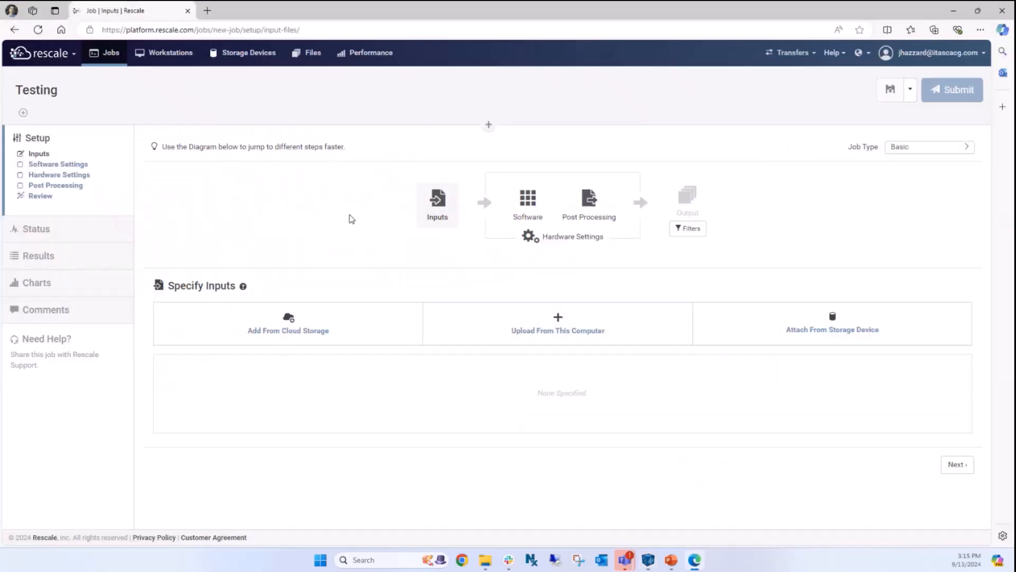
left_click(547, 322)
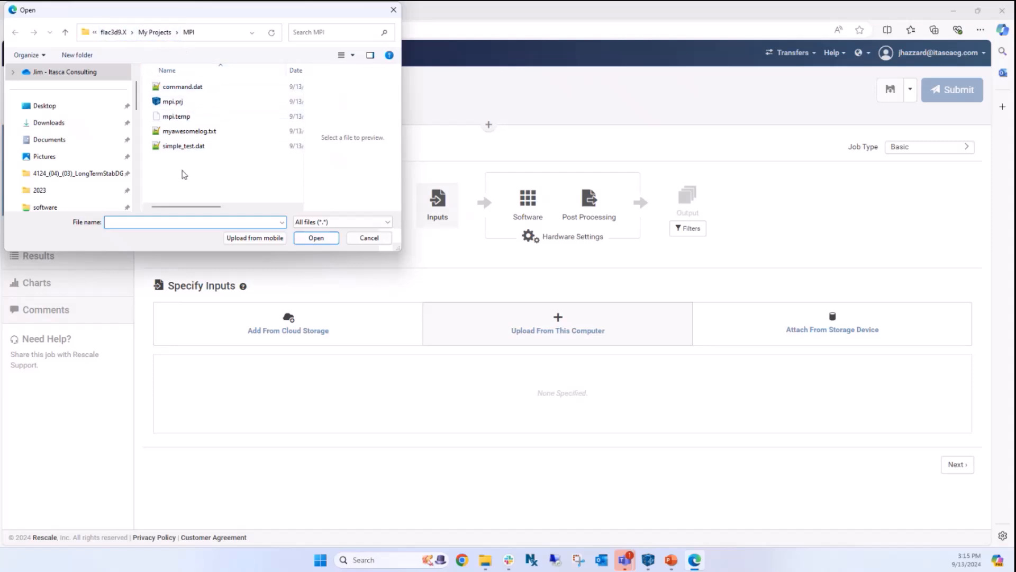
left_click(187, 146)
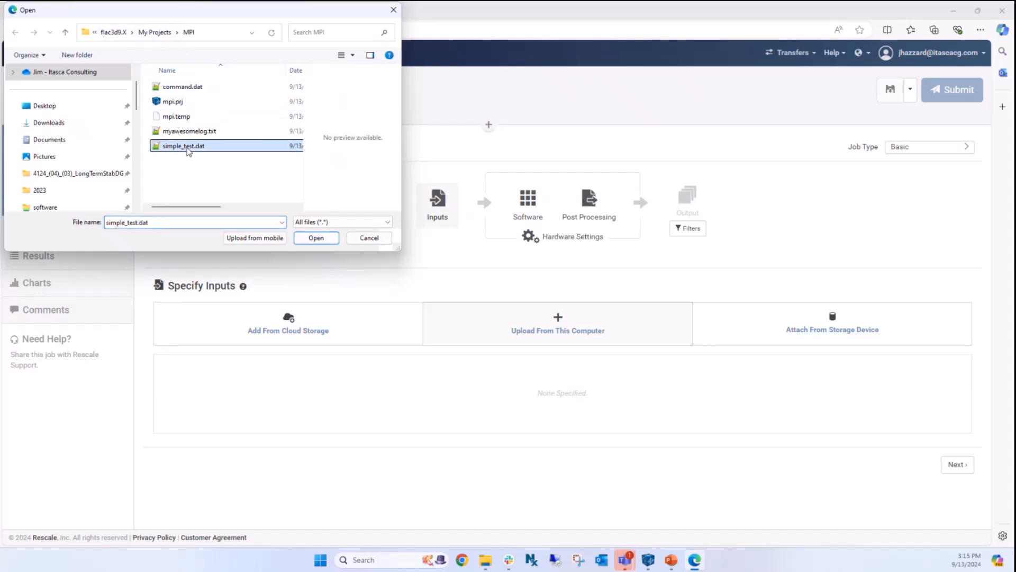
left_click(315, 239)
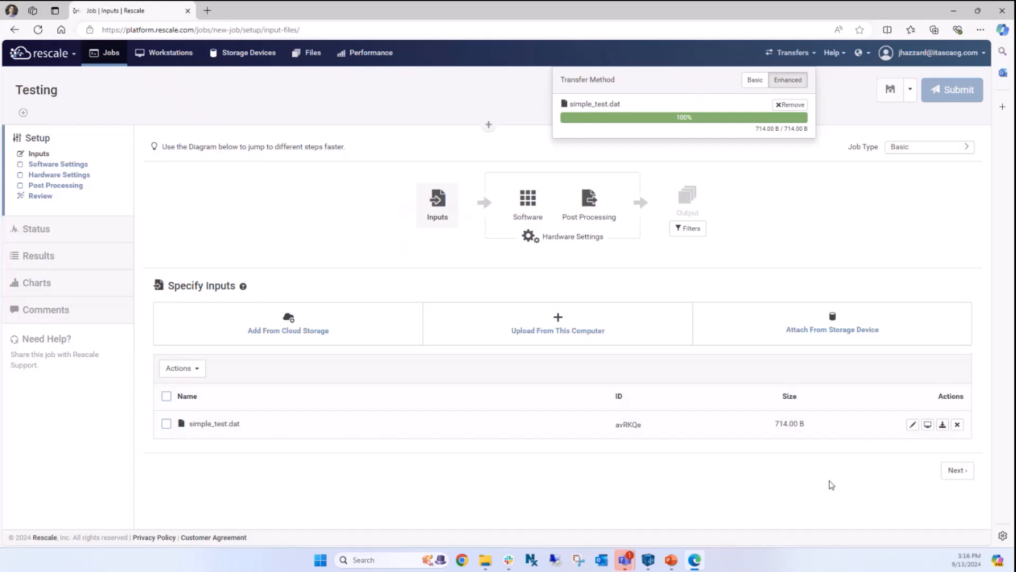
- On the software step, search 'flac' and select the Itasca Suite
left_click(957, 471)
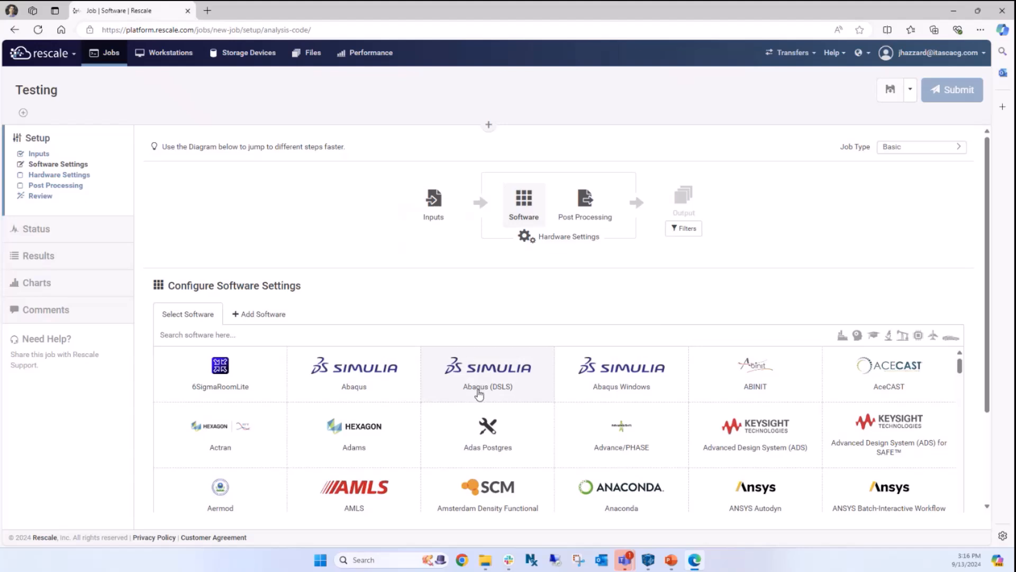
scroll(480, 392, "down", 8)
scroll(480, 393, "down", 5)
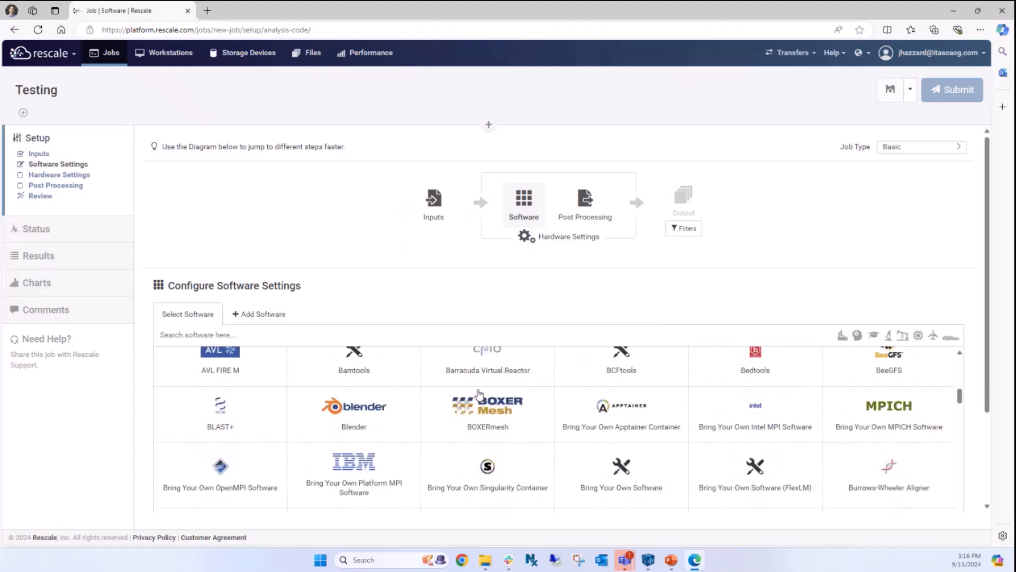
scroll(450, 384, "up", 12)
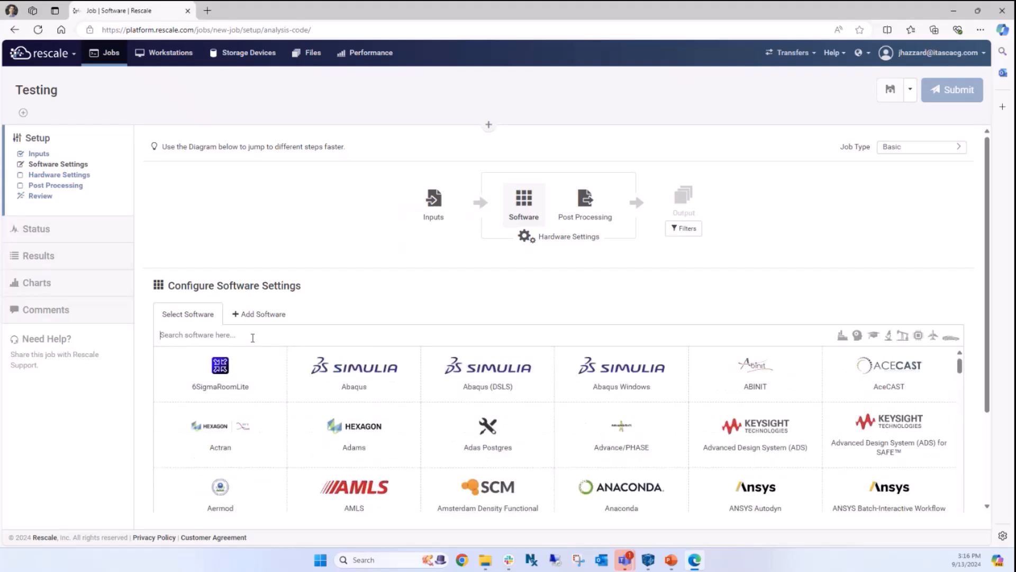
type("flac")
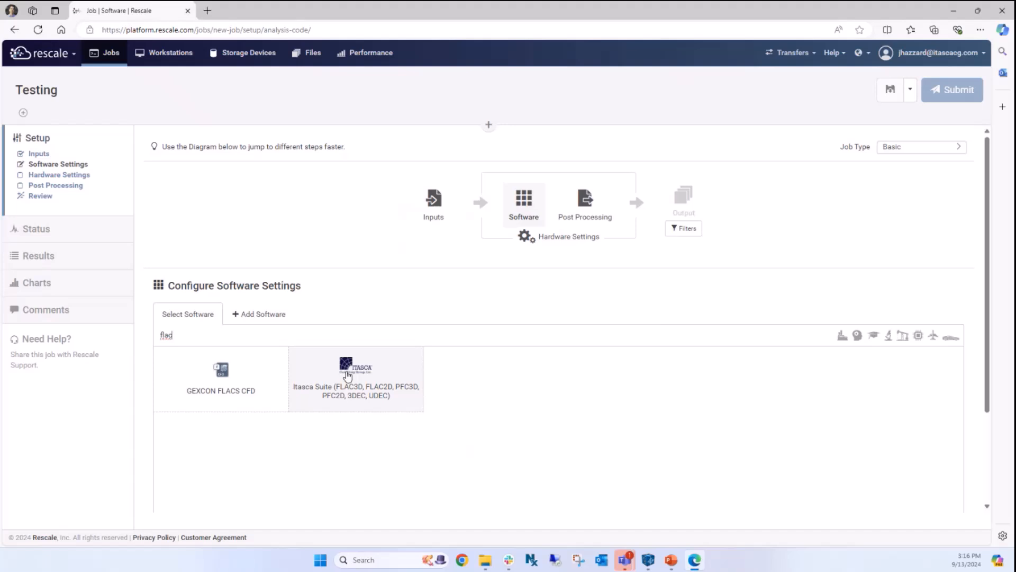
left_click(348, 376)
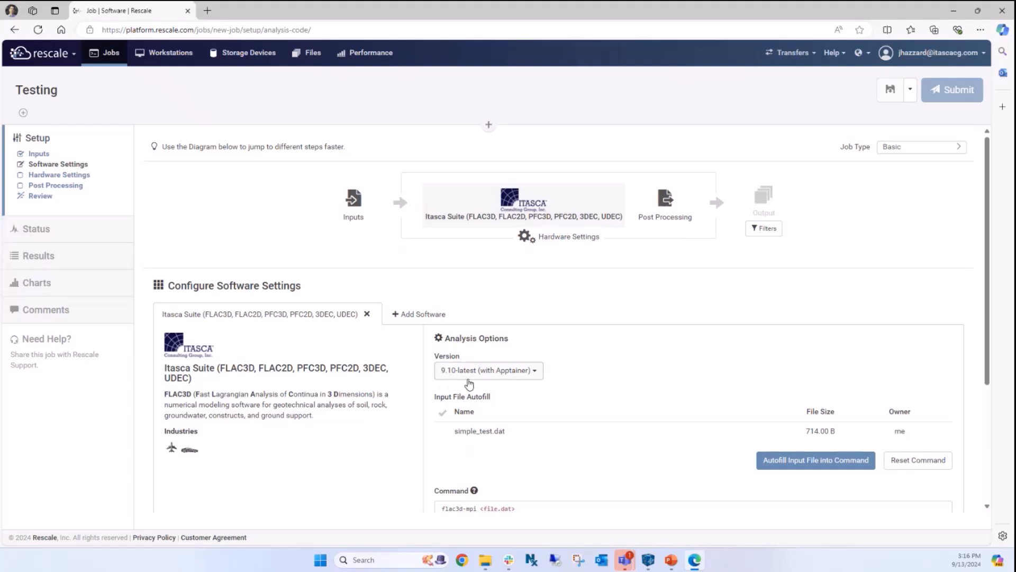
- Autofill simple_test.dat into the run command, making it flac3d-mpi simple_test.dat
scroll(620, 369, "down", 3)
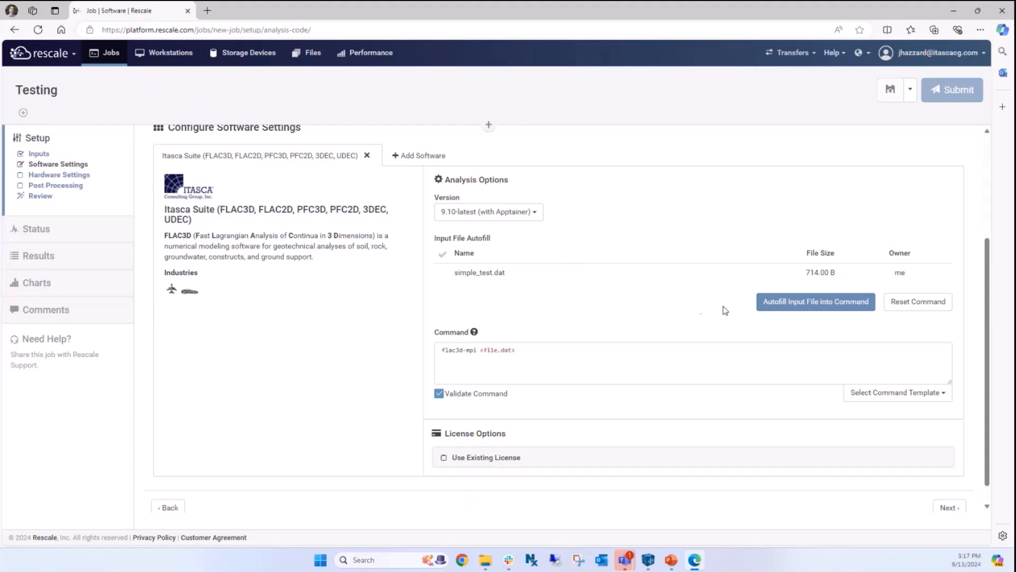
left_click(809, 306)
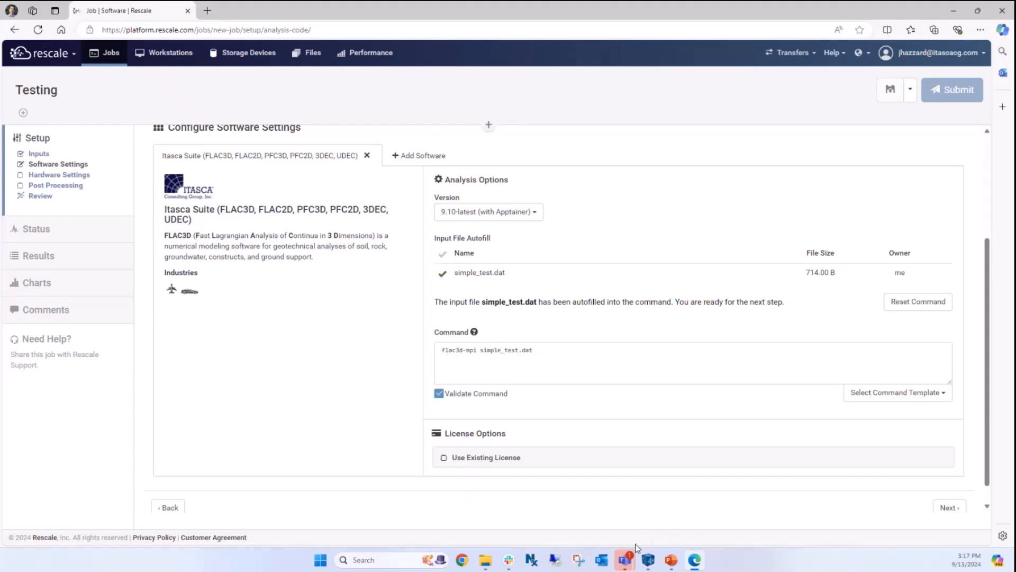
left_click(648, 563)
- Open command.dat in FLAC3D to check its mpiexec -n 4 line, then return to Rescale
left_click(648, 560)
double_click(59, 50)
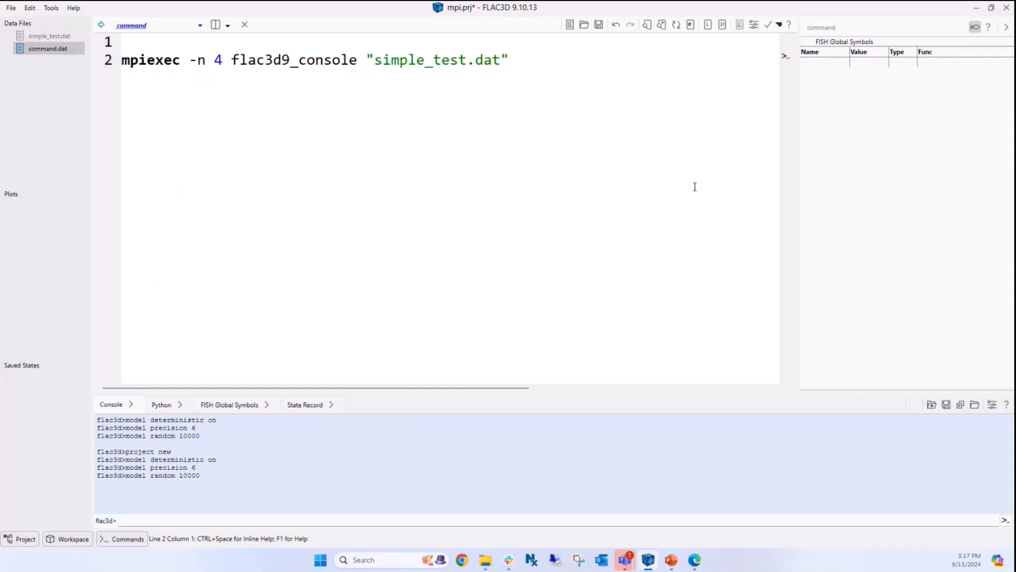
left_click(696, 561)
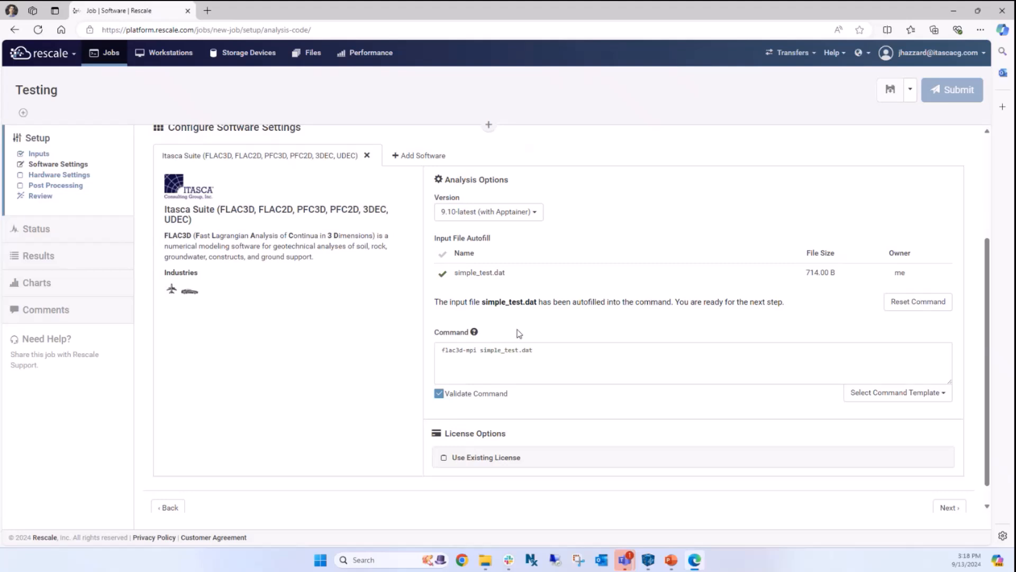
- Use an existing ITASCA license and fill its username with the saved e-mail
scroll(519, 334, "down", 1)
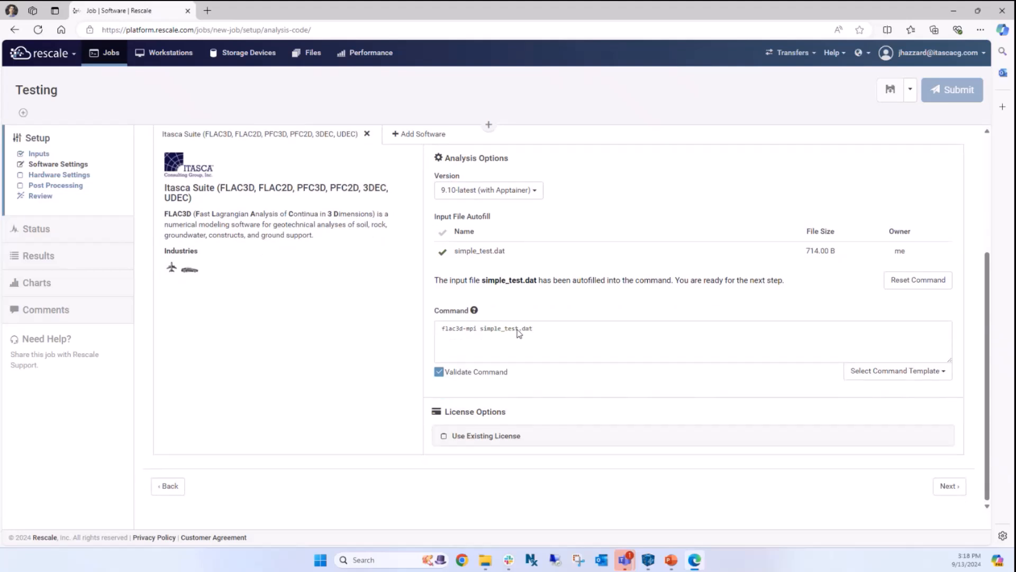
left_click(514, 434)
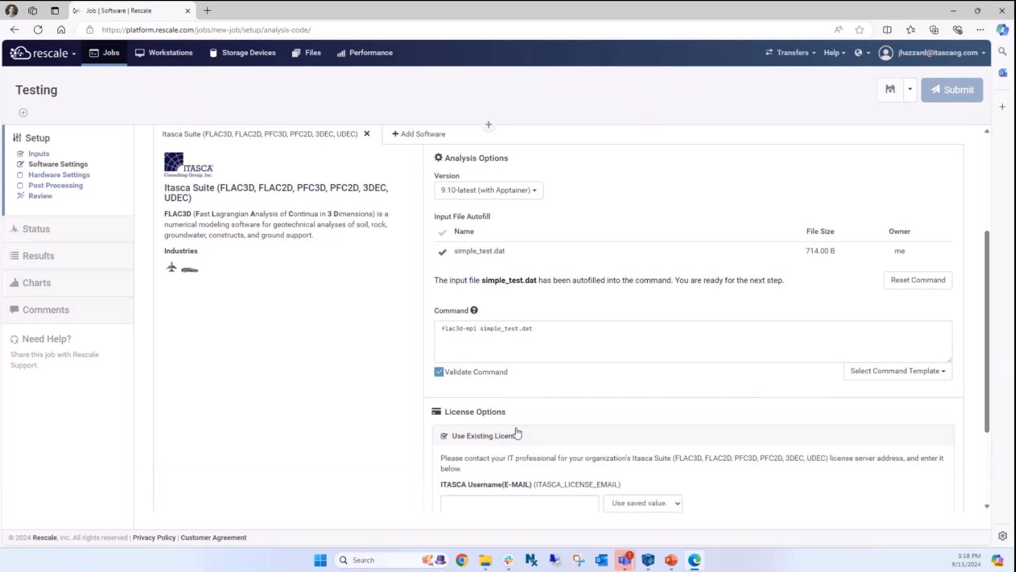
scroll(576, 370, "down", 2)
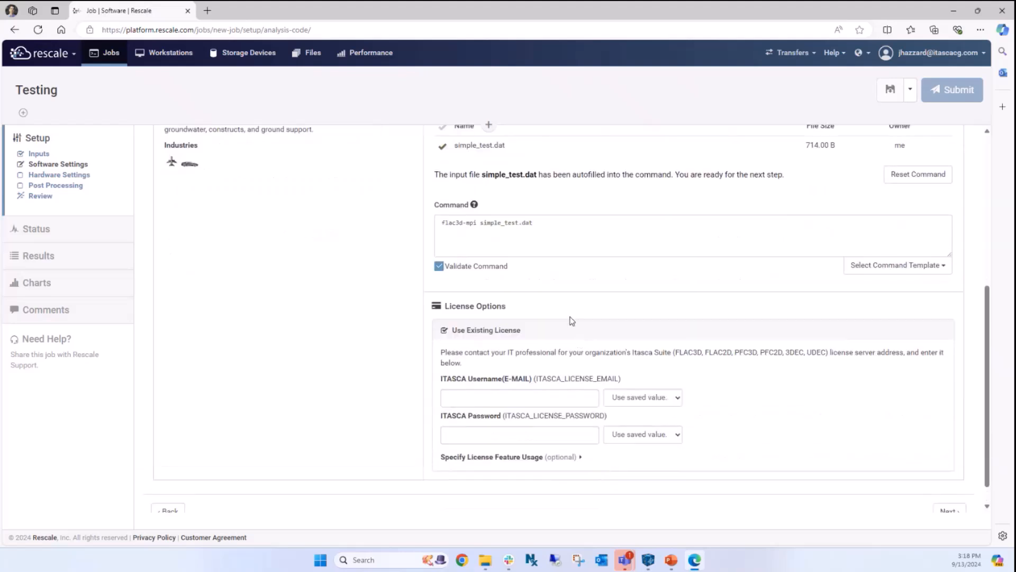
left_click(472, 397)
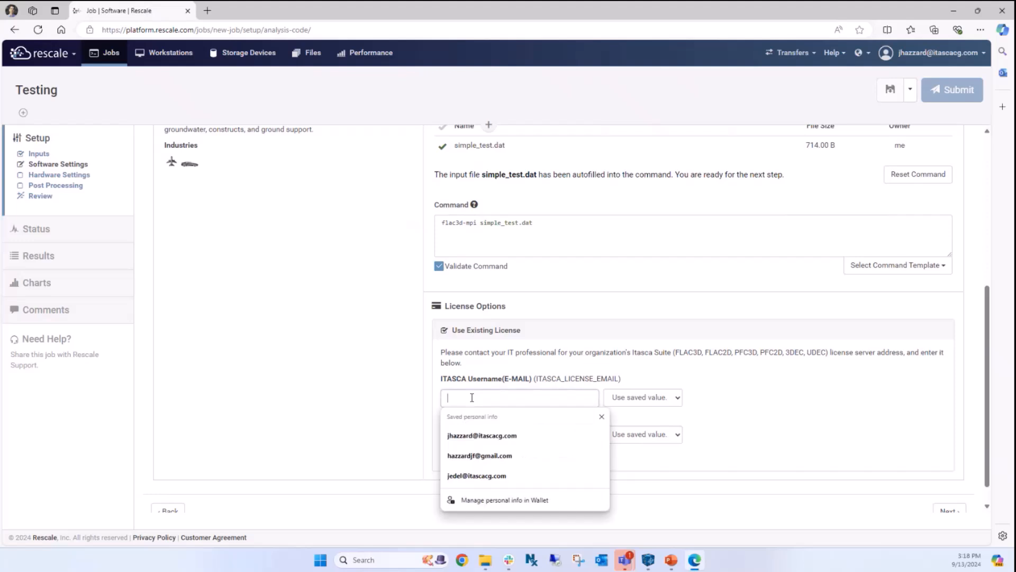
left_click(482, 436)
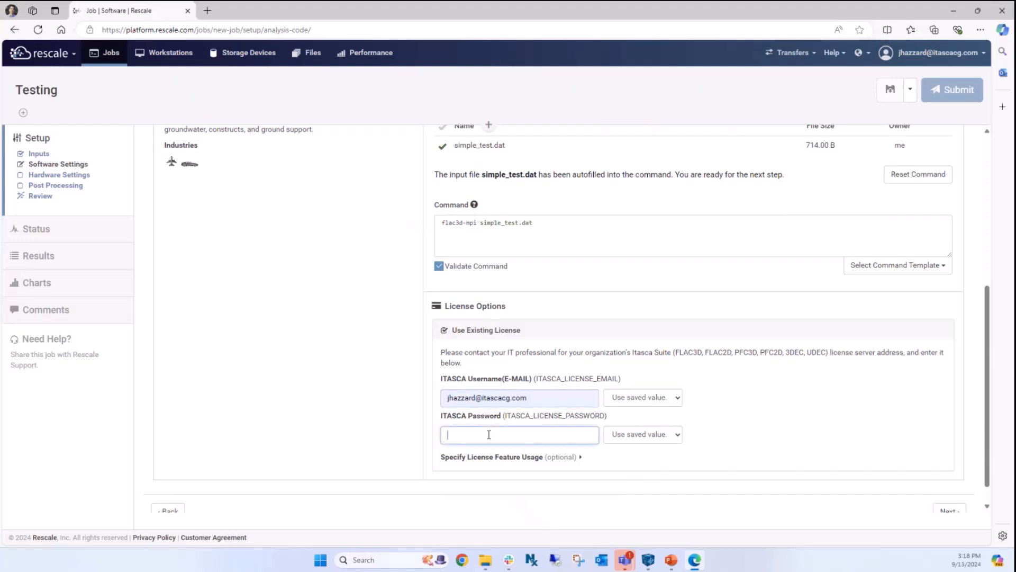
- Fill the ITASCA license password from its saved value and proceed to Hardware Settings
left_click(670, 437)
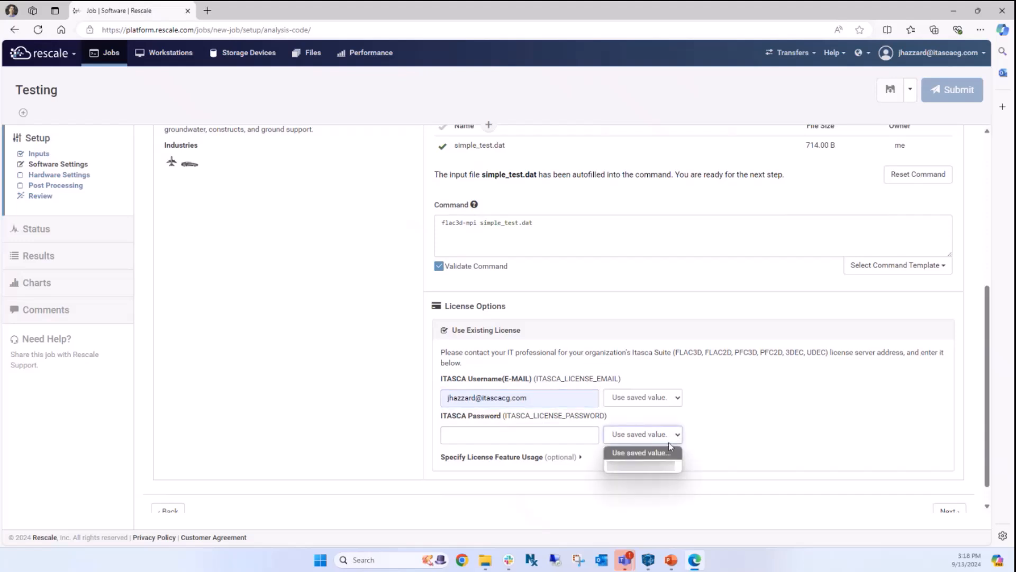
left_click(668, 453)
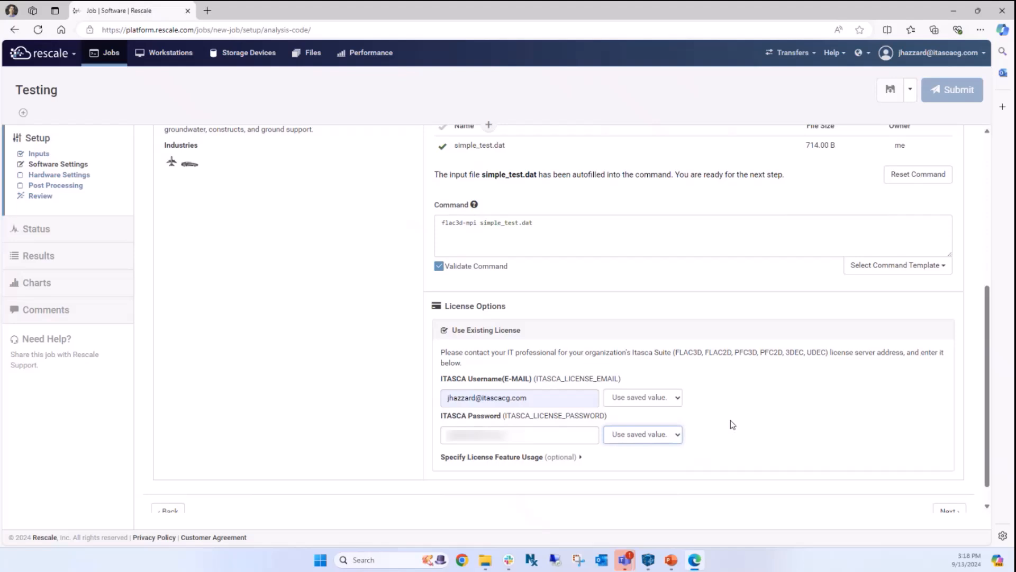
scroll(731, 420, "down", 2)
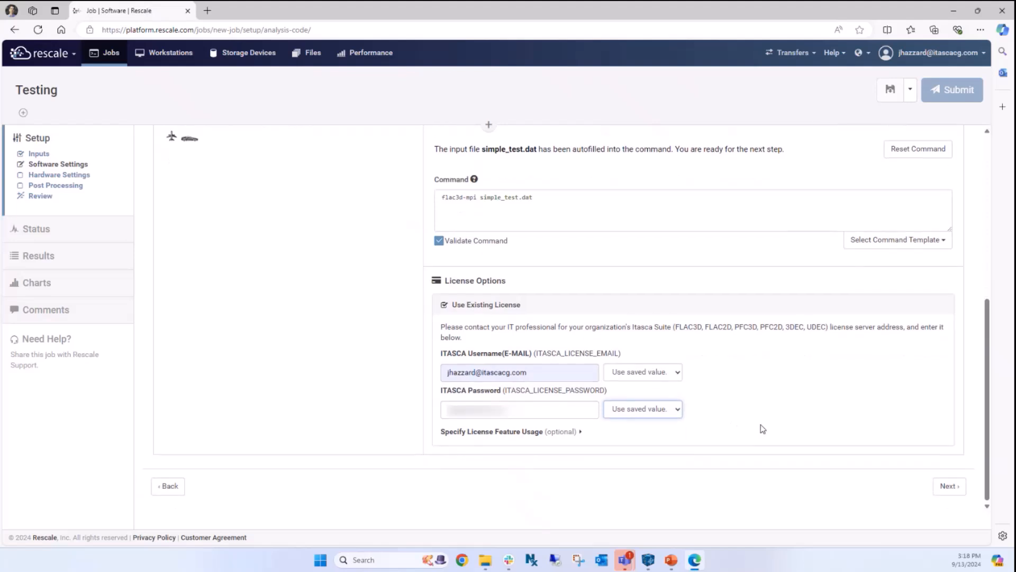
left_click(949, 487)
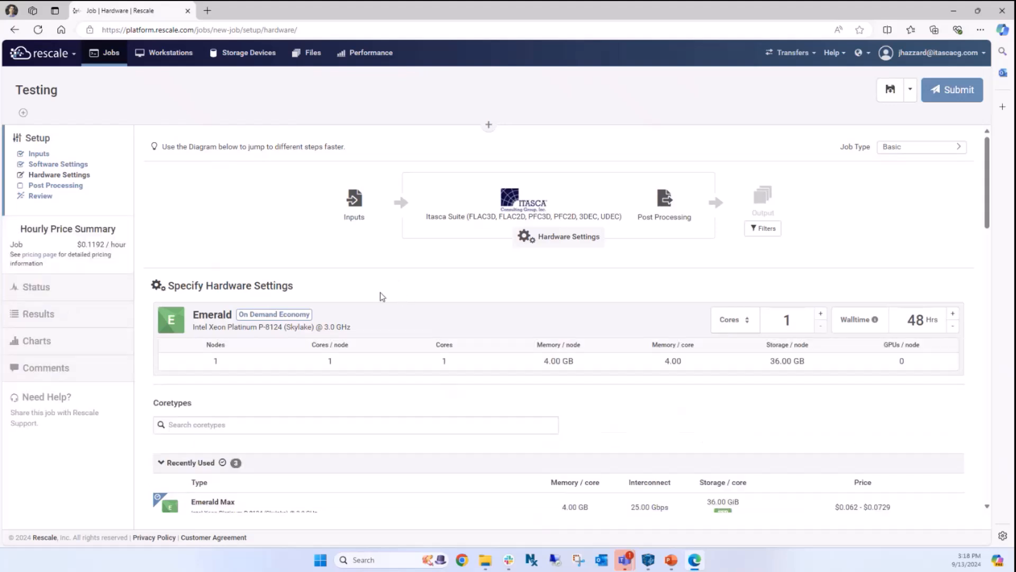
scroll(380, 292, "down", 2)
scroll(362, 271, "down", 2)
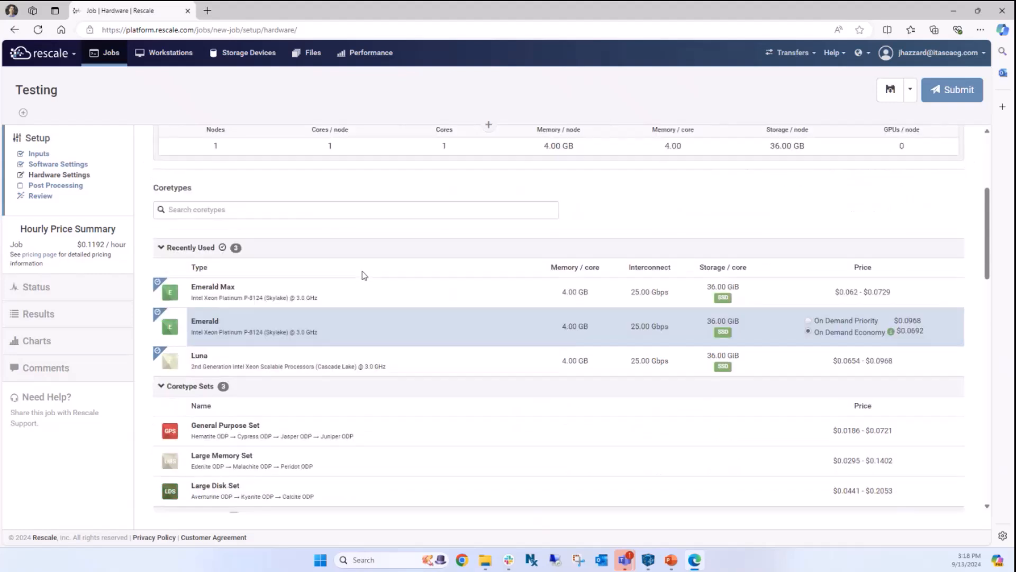
scroll(362, 273, "down", 1)
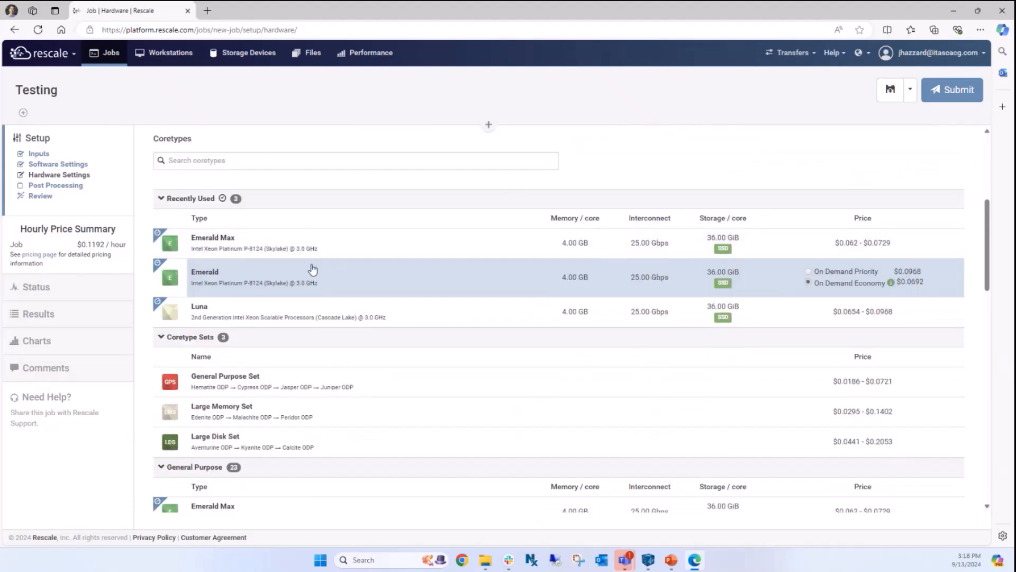
scroll(311, 267, "down", 3)
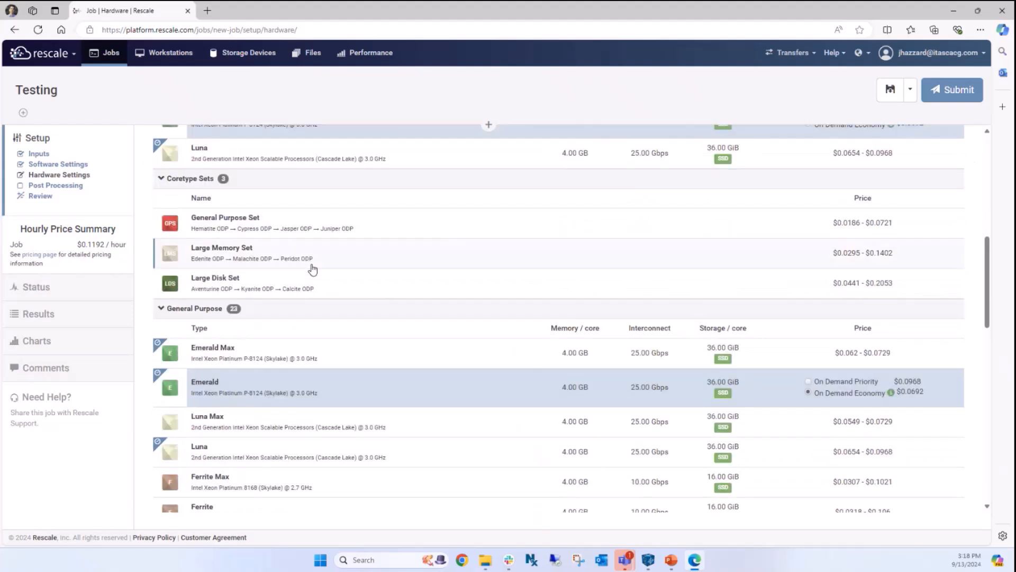
scroll(312, 270, "down", 3)
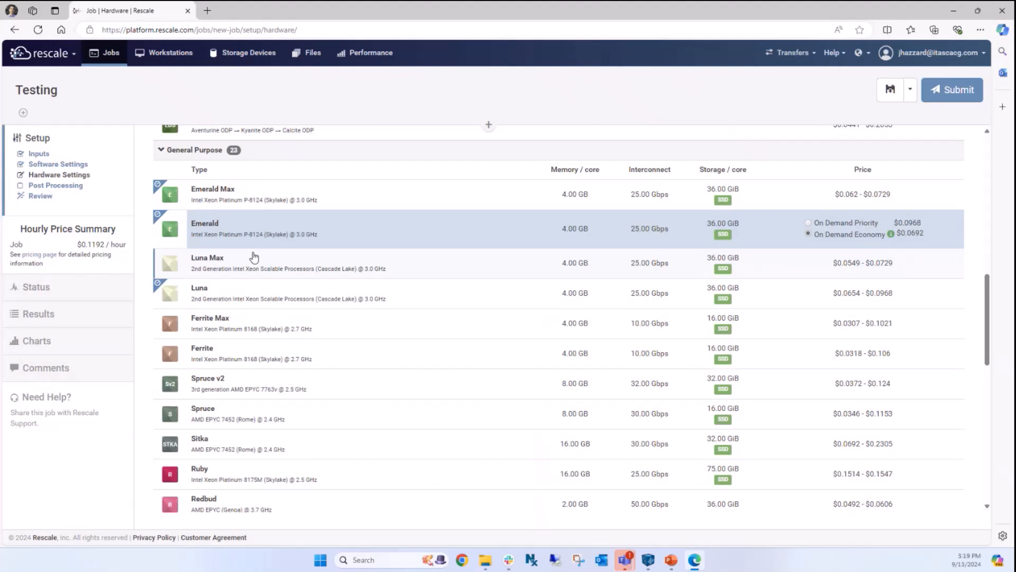
scroll(254, 258, "down", 3)
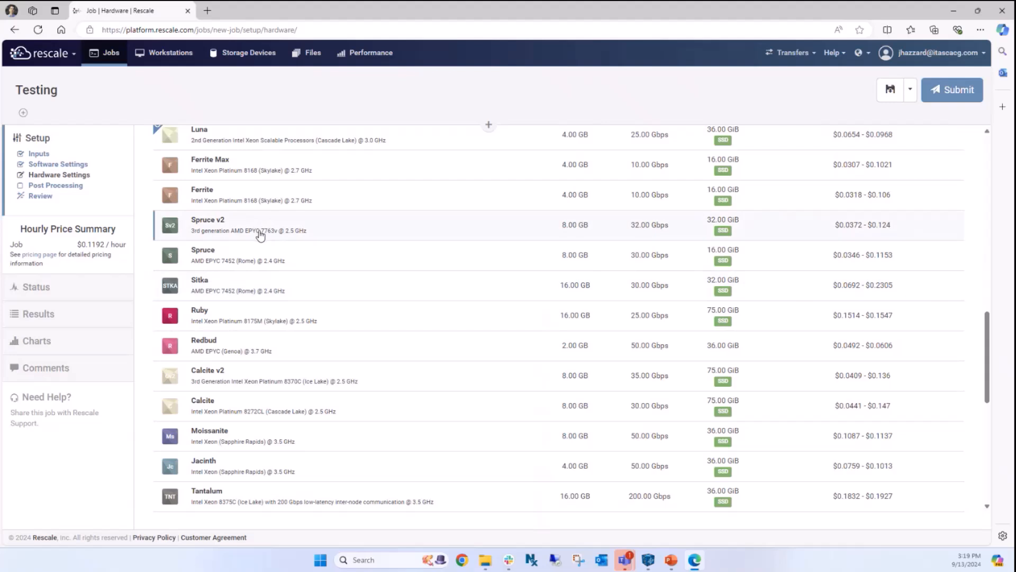
scroll(455, 243, "up", 4)
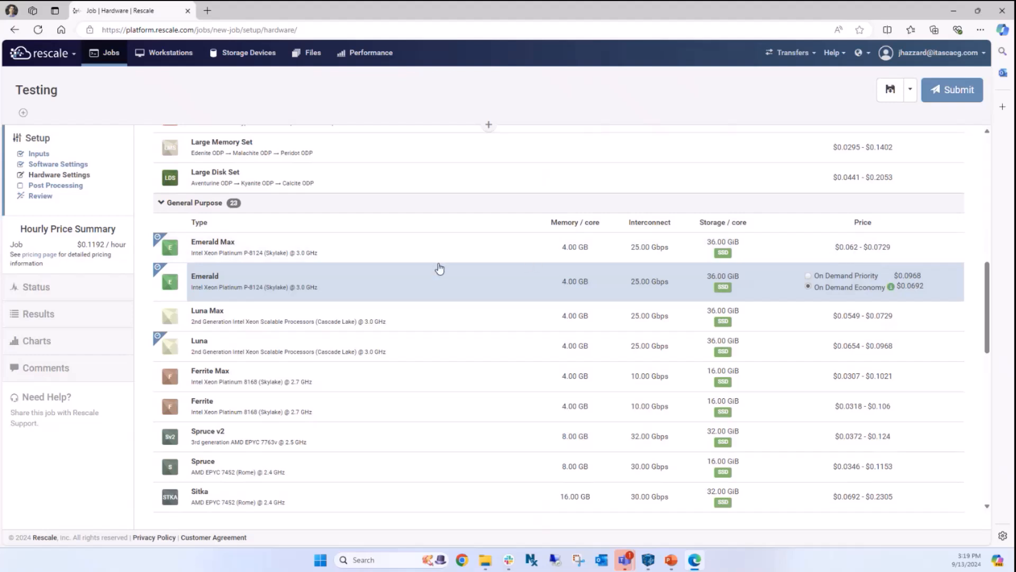
scroll(430, 285, "up", 4)
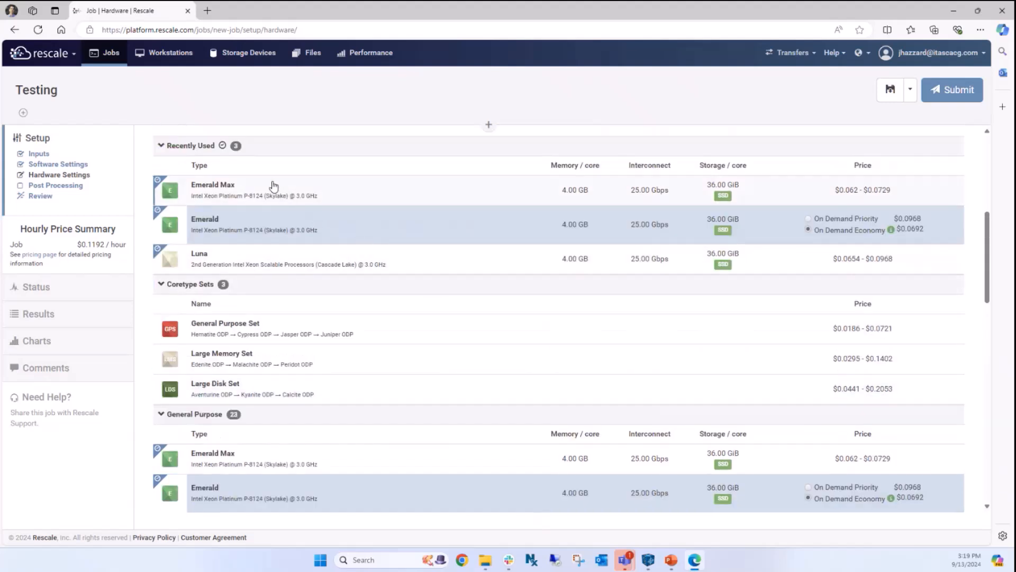
- Select the Emerald Max coretype at On Demand Priority pricing, totalling $0.1229 per hour
left_click(265, 195)
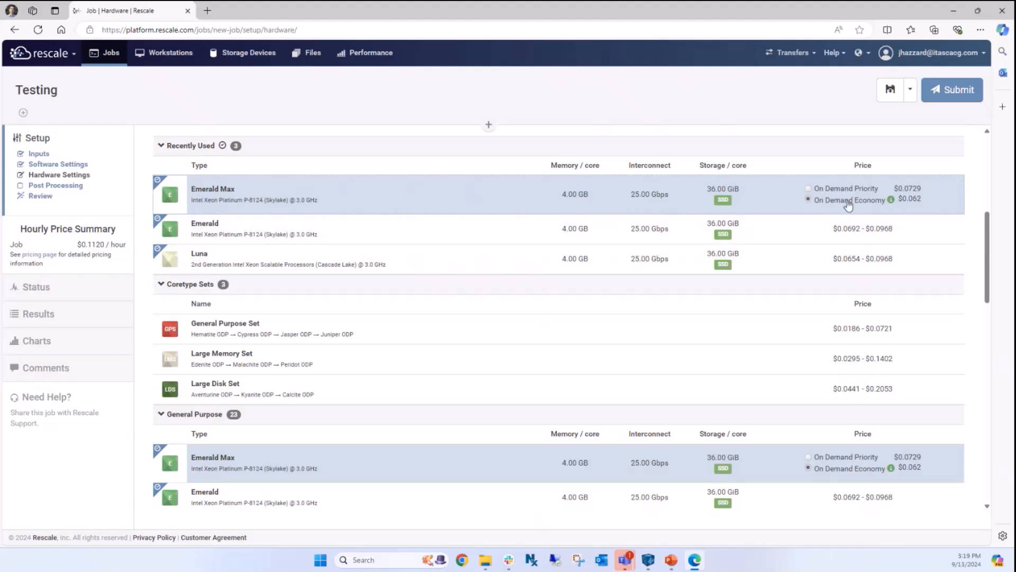
mouse_move(893, 207)
left_click(809, 189)
scroll(412, 202, "up", 2)
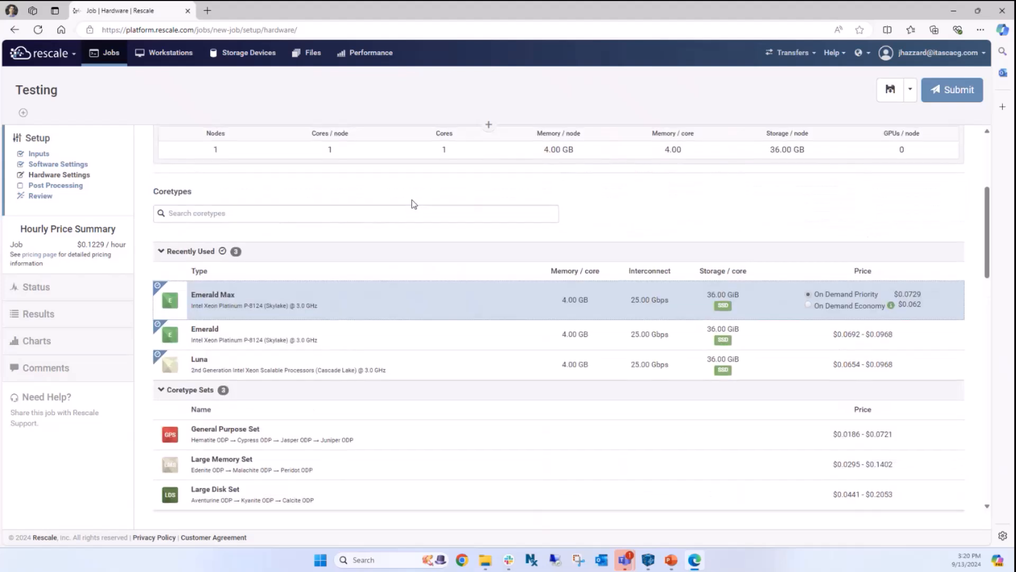
scroll(414, 204, "up", 1)
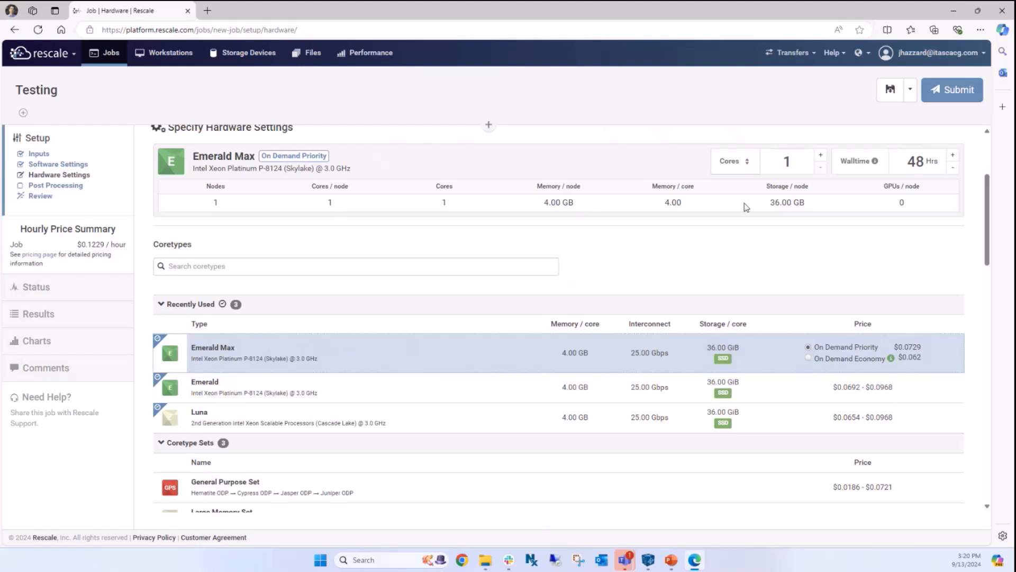
- Raise the Emerald Max core count to 144 across 4 nodes, $16.2776 per hour
left_click(822, 159)
left_click(822, 158)
left_click(822, 158)
left_click(821, 159)
left_click(822, 159)
left_click(822, 159)
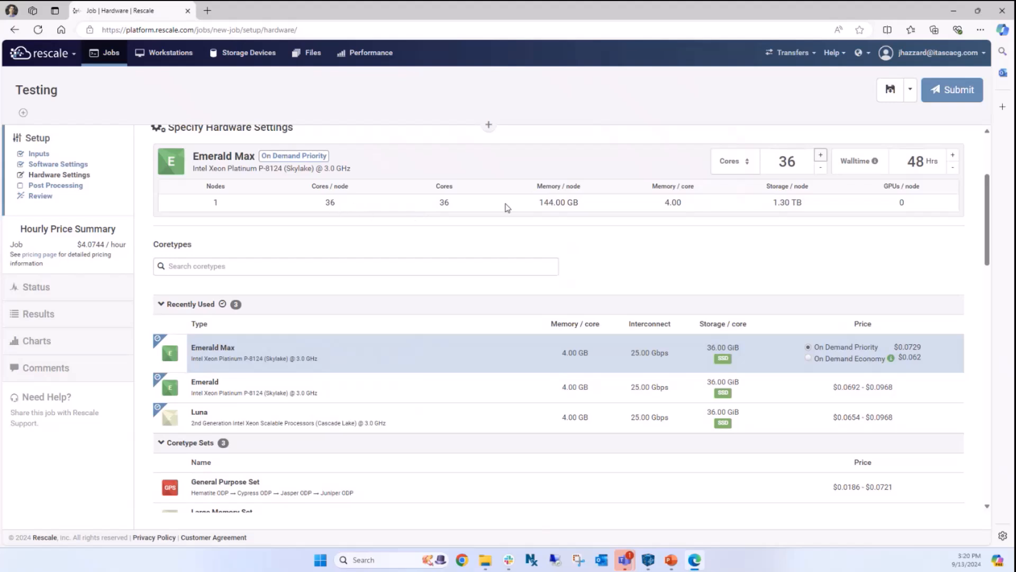
left_click(821, 158)
left_click(822, 158)
left_click(821, 158)
scroll(347, 242, "up", 1)
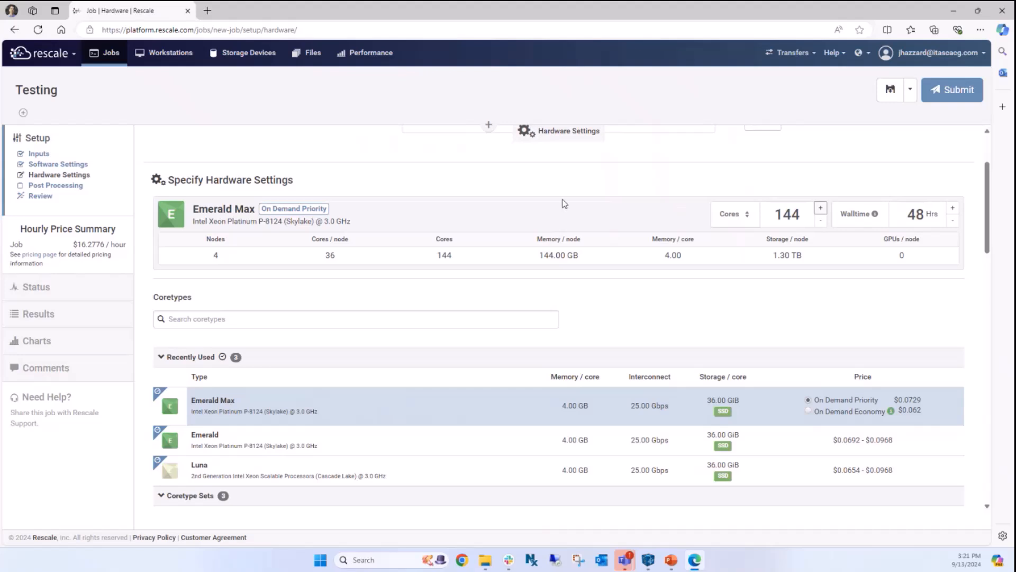
scroll(564, 204, "up", 2)
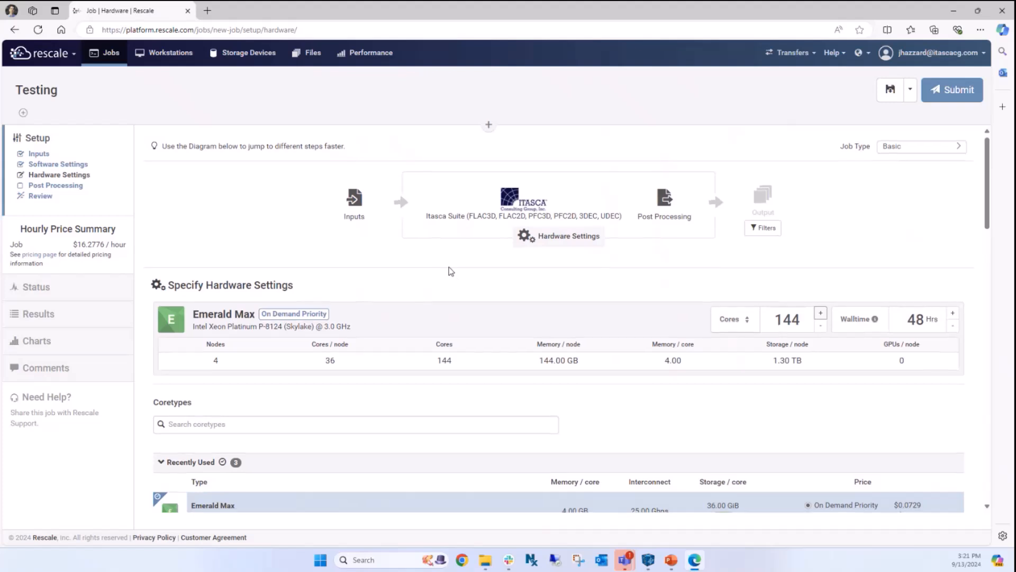
scroll(449, 268, "down", 20)
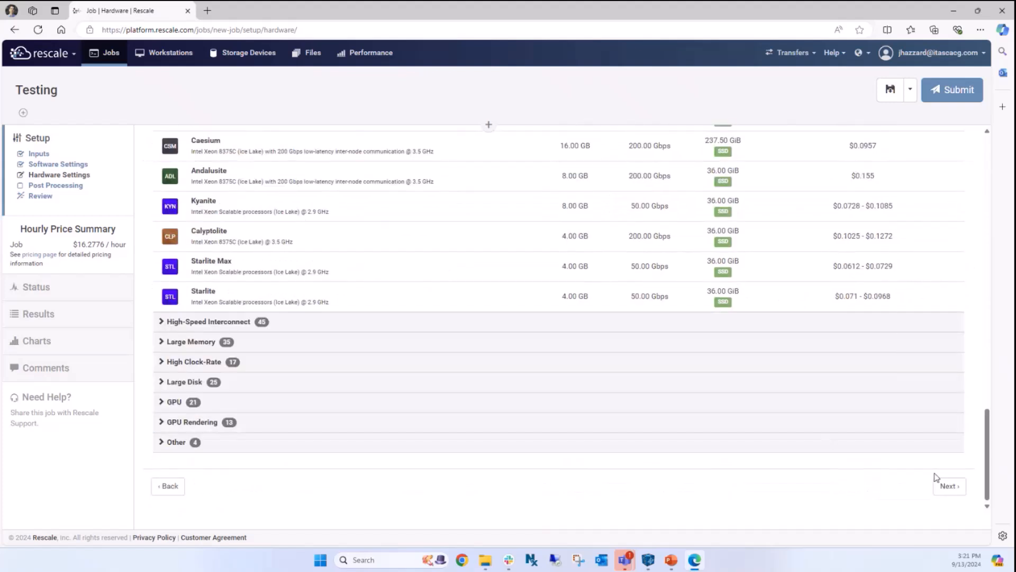
- Skip post-processing and advance to the job's Review summary
left_click(945, 490)
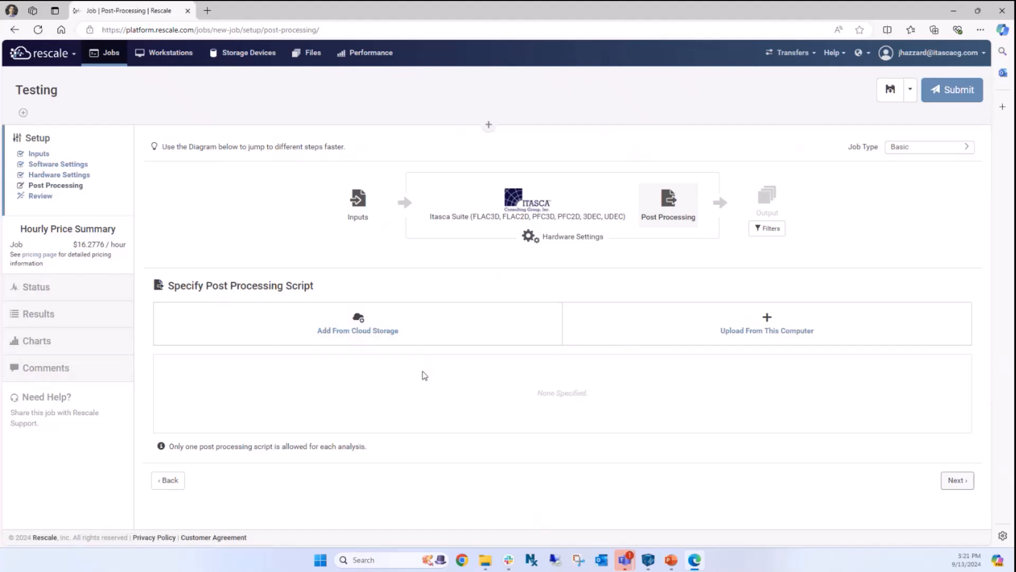
left_click(957, 481)
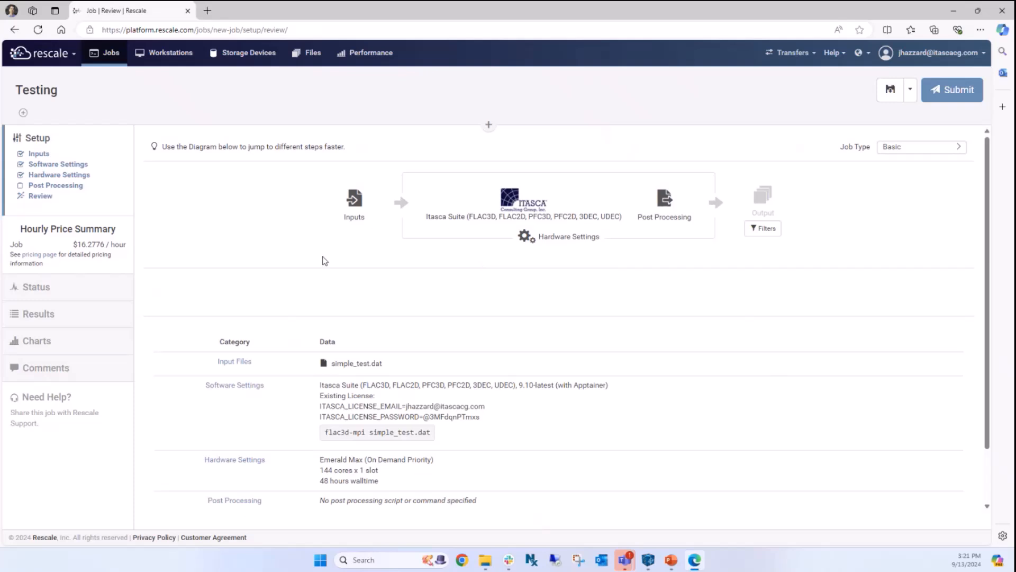
scroll(293, 436, "down", 1)
scroll(350, 331, "up", 1)
- Submit the Testing 2 FLAC3D job from the review page to start it running
left_click(956, 90)
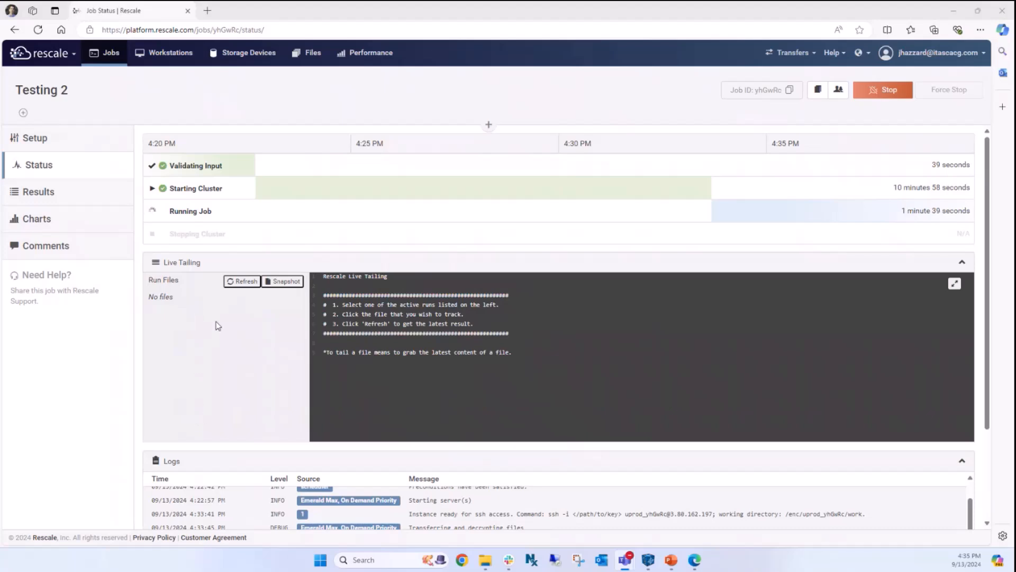
- Refresh Live Tailing to list run files like process_output.log and shared/mylog.txt
left_click(241, 282)
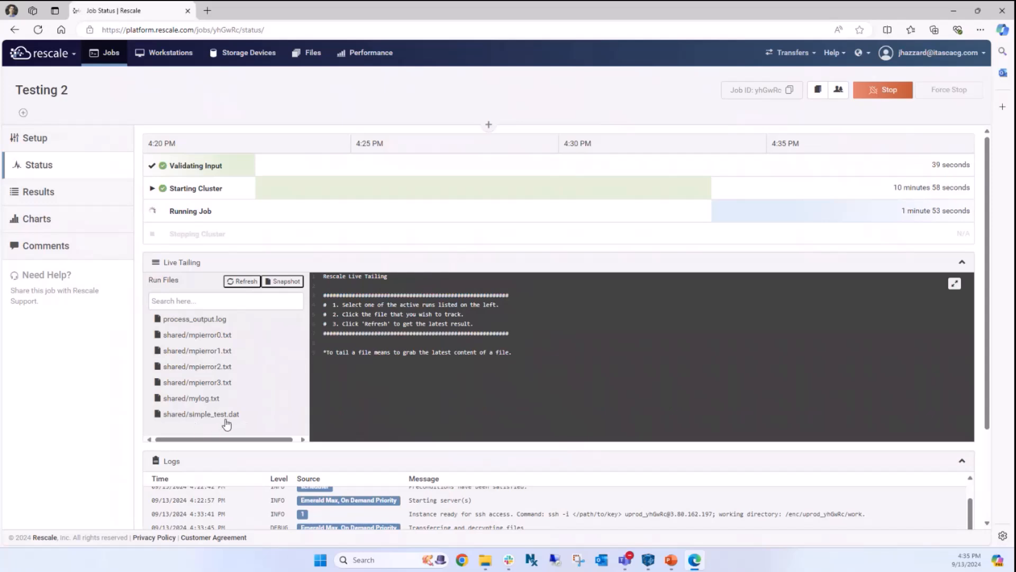
- Tail process_output.log and watch FLAC3D reach cycle 100 with 4 partitioned regions
left_click(202, 321)
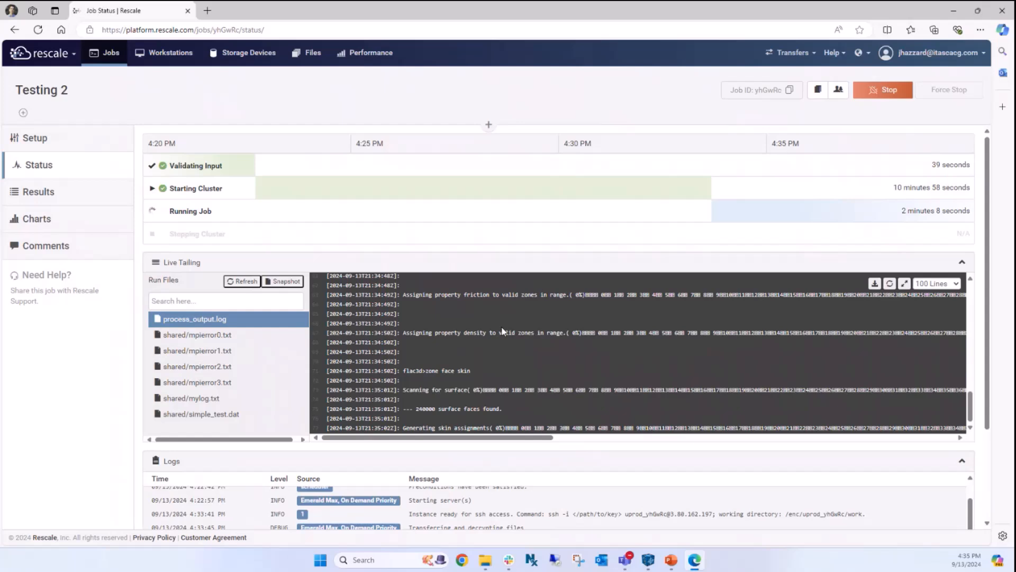
scroll(500, 326, "down", 1)
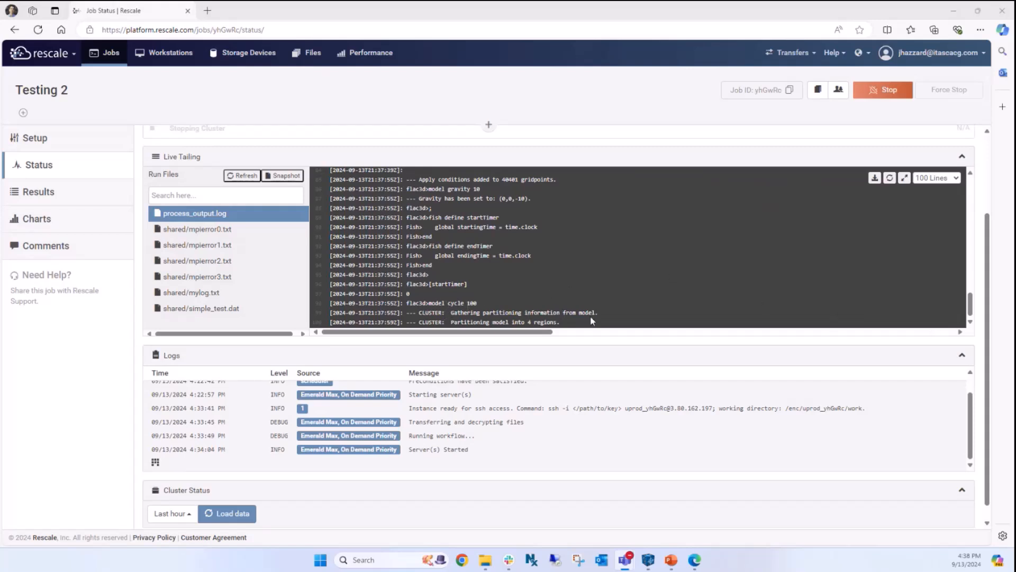
left_click(971, 322)
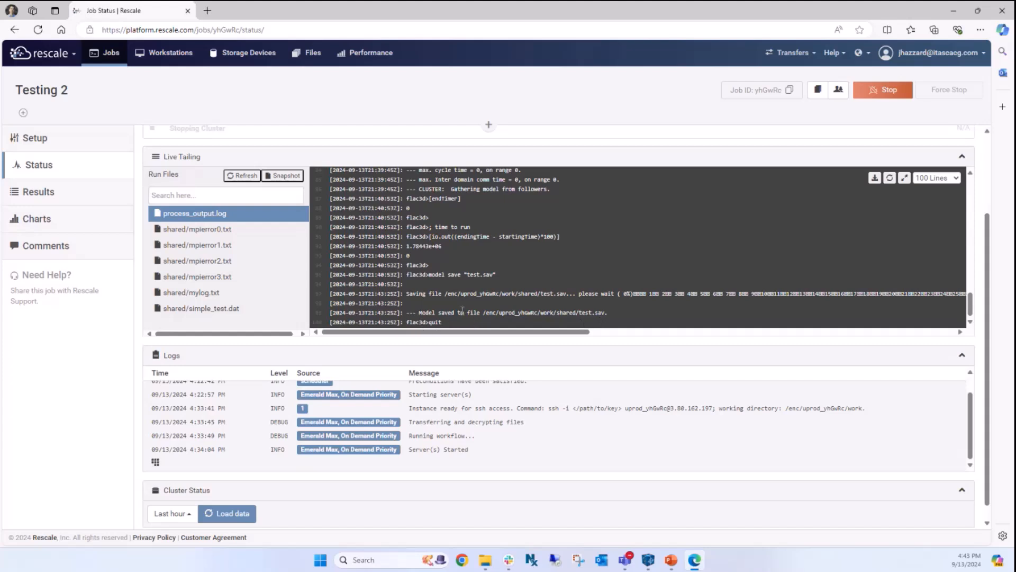
- Watch the Status page until Testing 2 shows Job Finished and the cluster shuts down
scroll(466, 297, "down", 1)
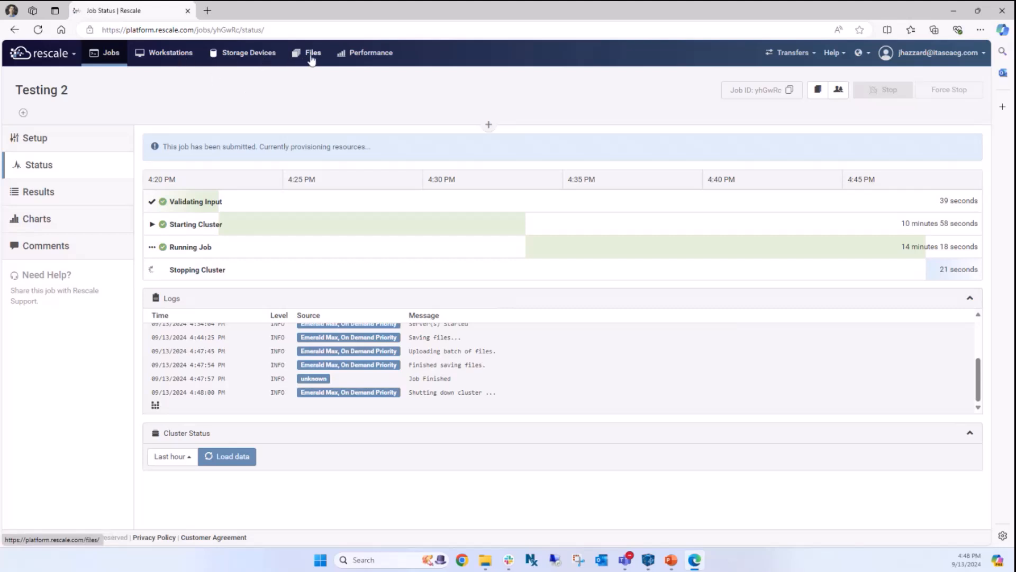
- Go to Files and page forward to files 21–36 of Testing 2's 36 outputs
left_click(312, 53)
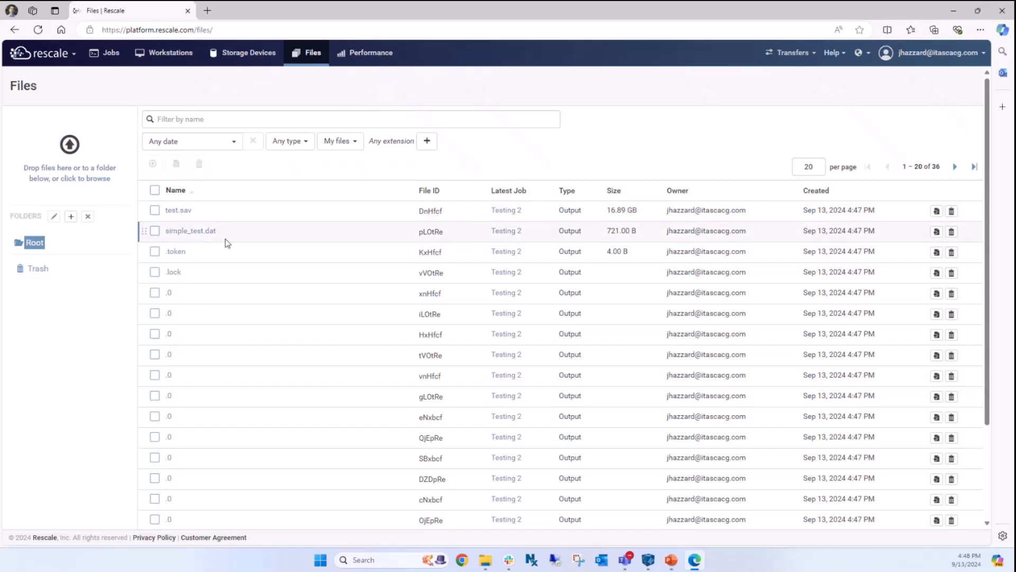
scroll(227, 240, "down", 1)
scroll(226, 243, "down", 2)
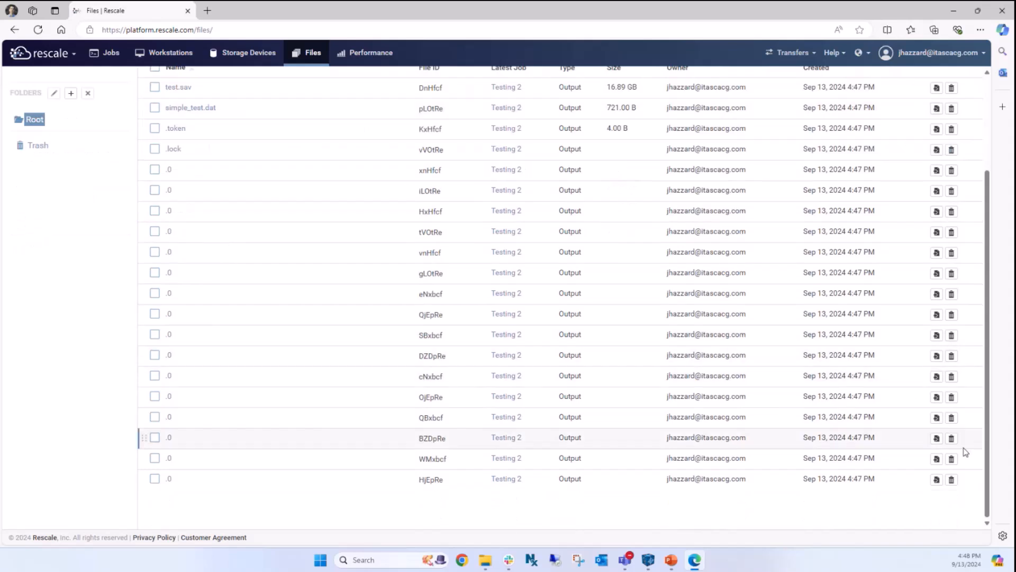
scroll(969, 305, "up", 3)
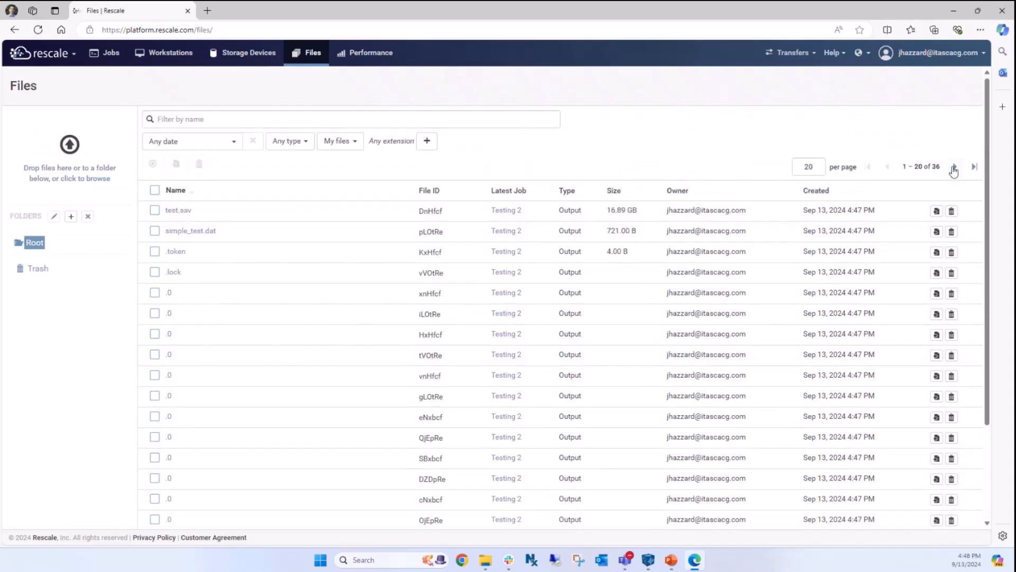
left_click(951, 166)
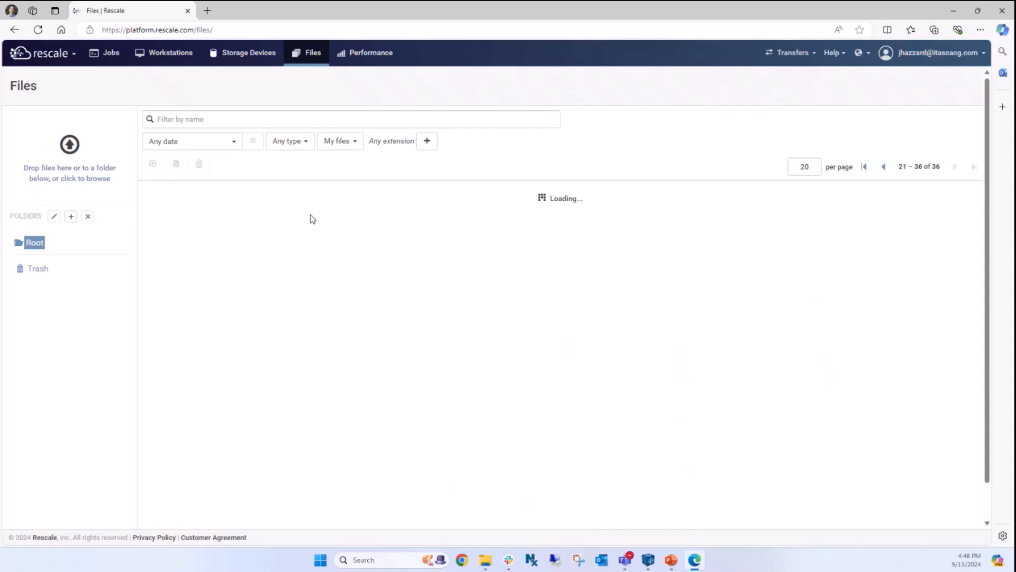
scroll(222, 243, "down", 1)
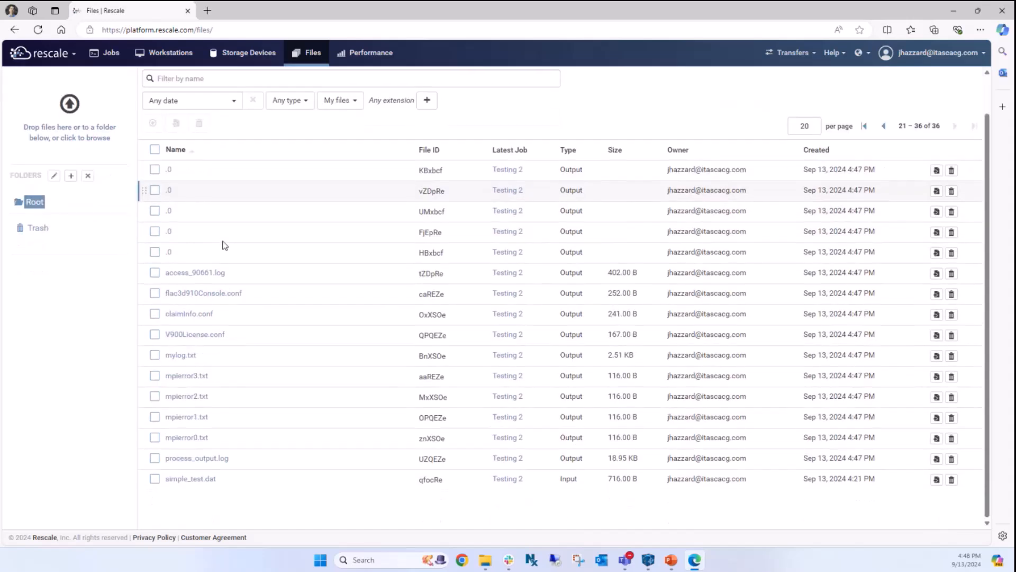
- Download mylog.txt, read it in Notepad++, then return to the Rescale Files page
left_click(182, 360)
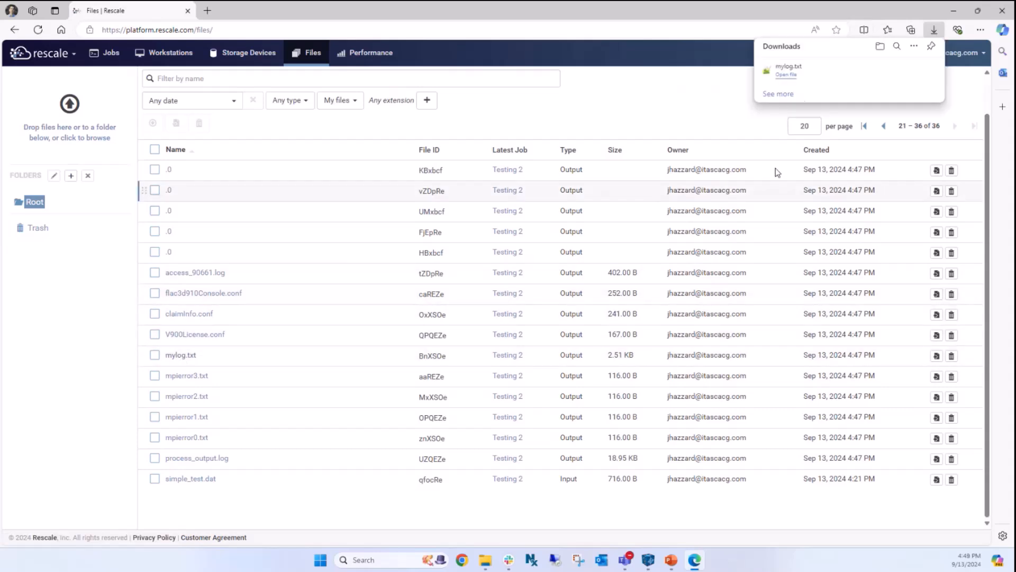
left_click(787, 75)
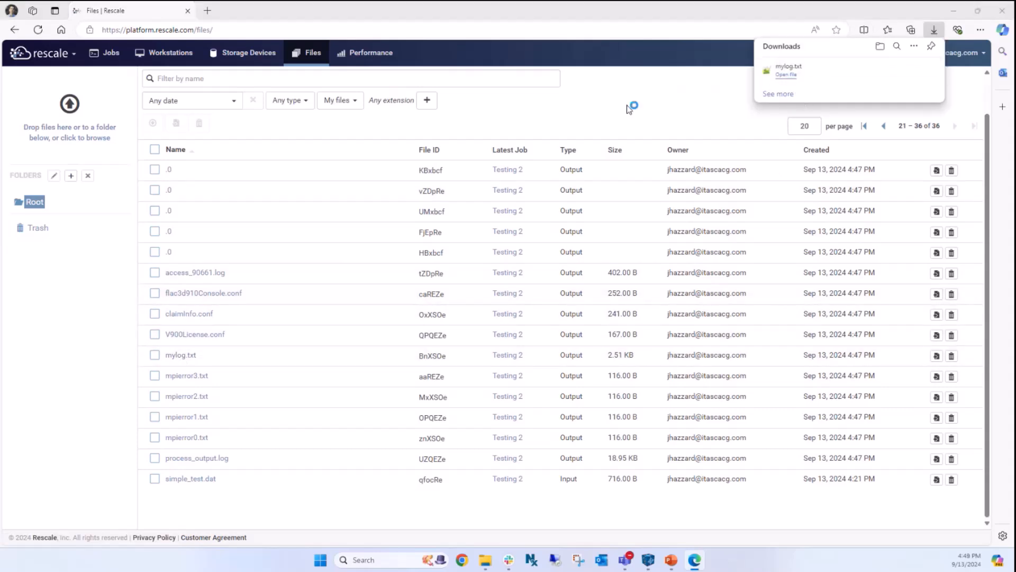
scroll(359, 146, "down", 1)
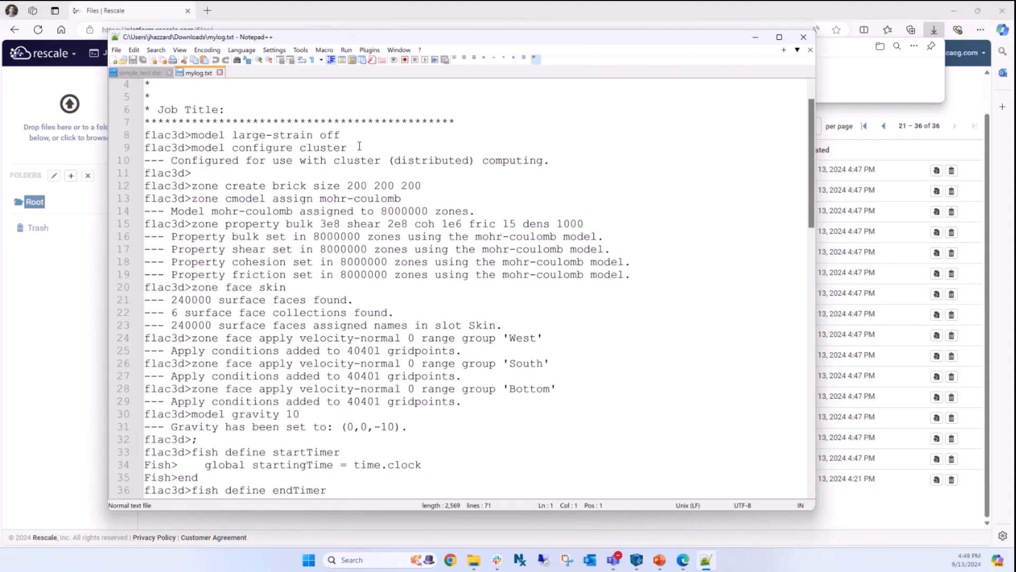
left_click(83, 213)
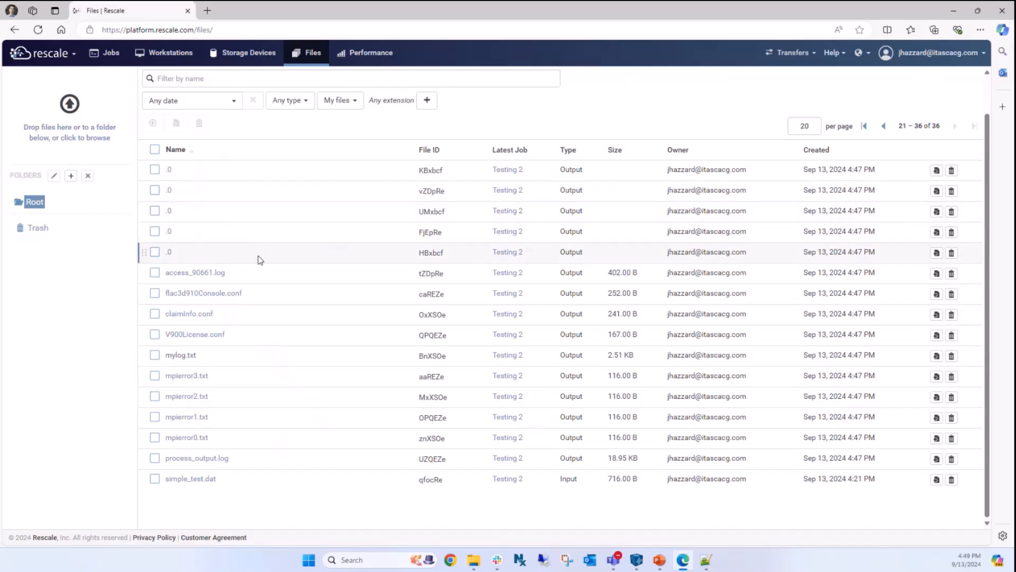
- Return to the Jobs list and check the completed status of Testing 2
left_click(109, 53)
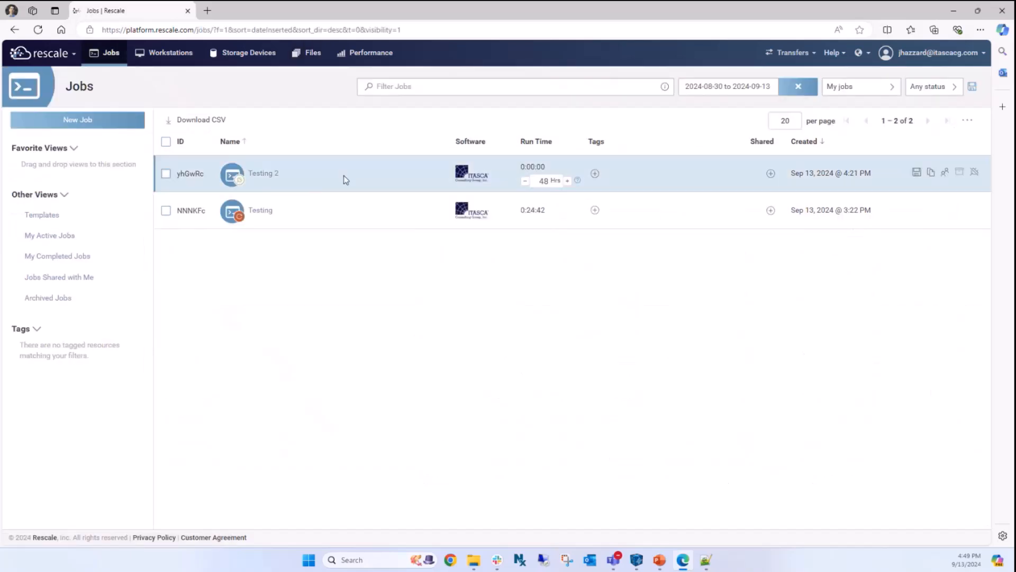
mouse_move(242, 185)
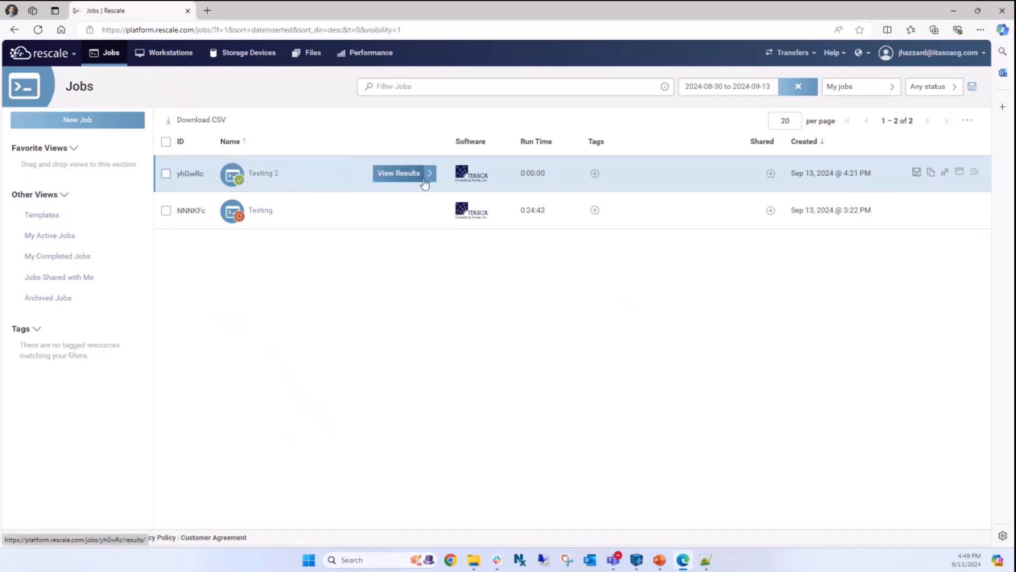